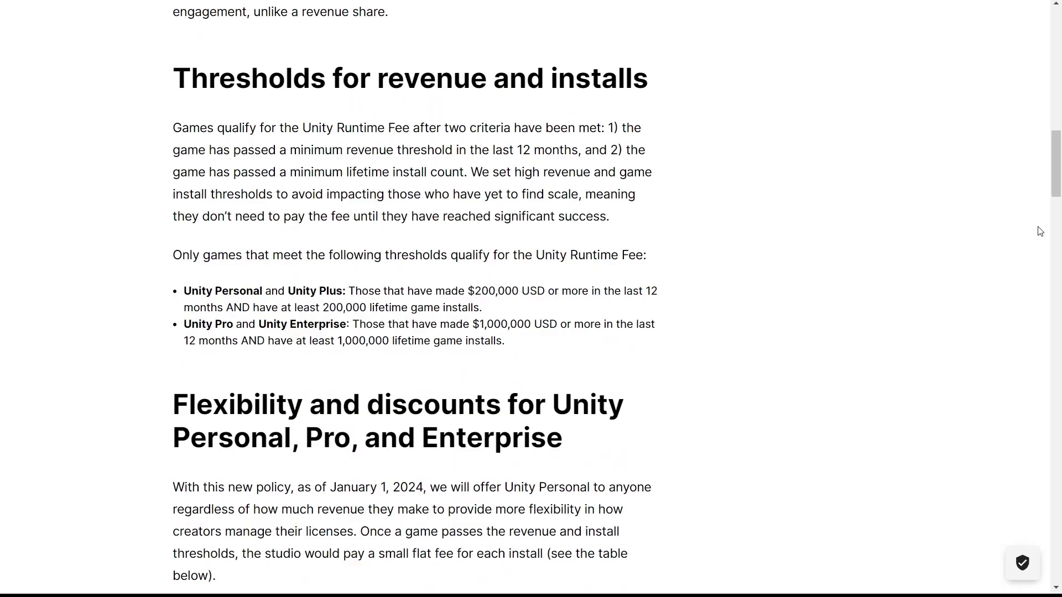
# Scroll through the Runtime Fee thresholds and fee schedule table, then the LevelUp article on Unity's apology
pyautogui.scroll(-1, 1036, 230)
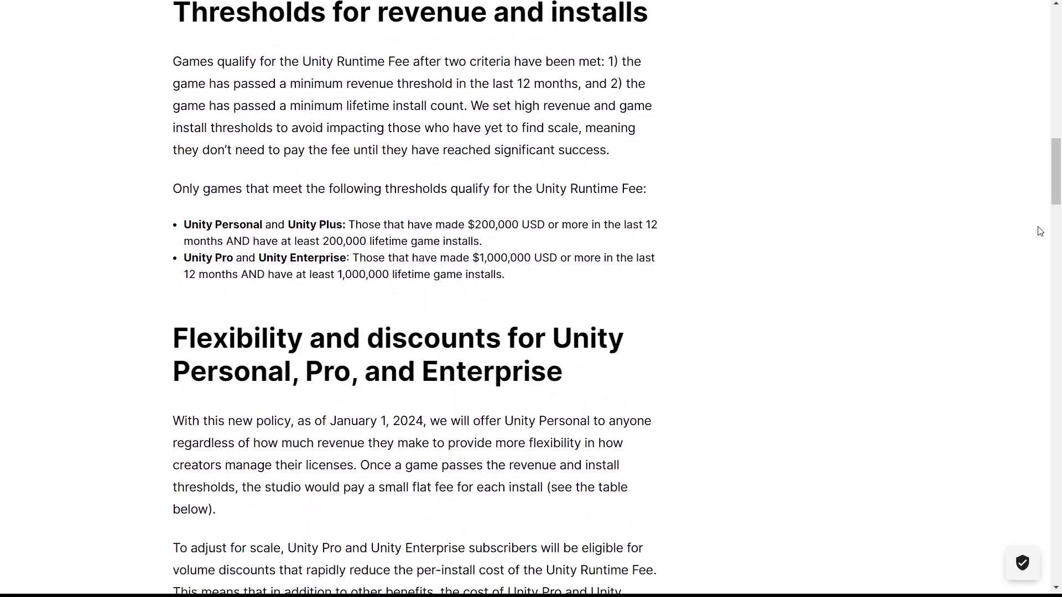
pyautogui.scroll(-10, 1040, 231)
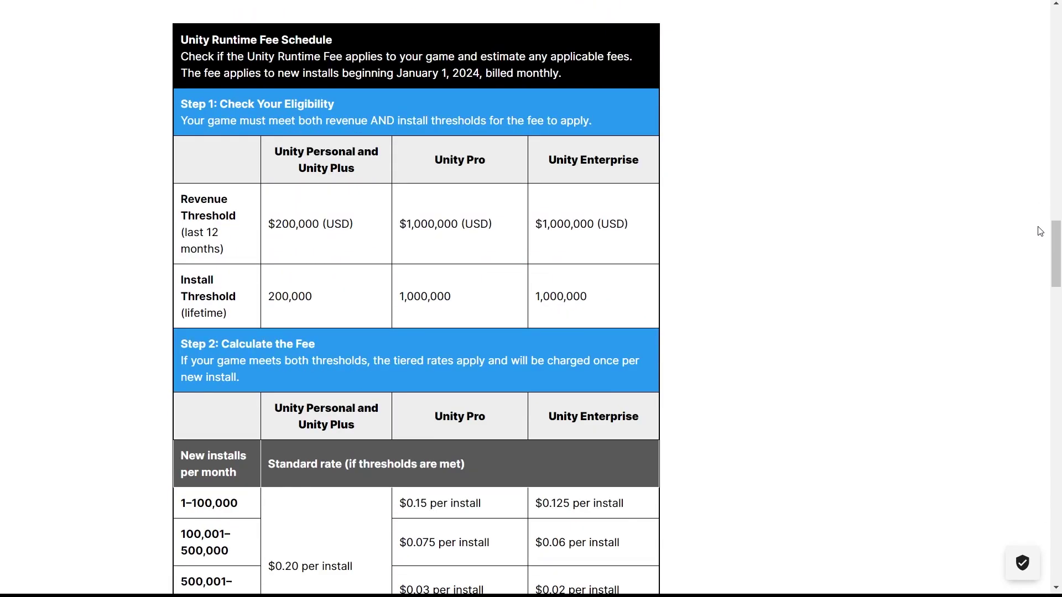
pyautogui.scroll(-1, 1040, 231)
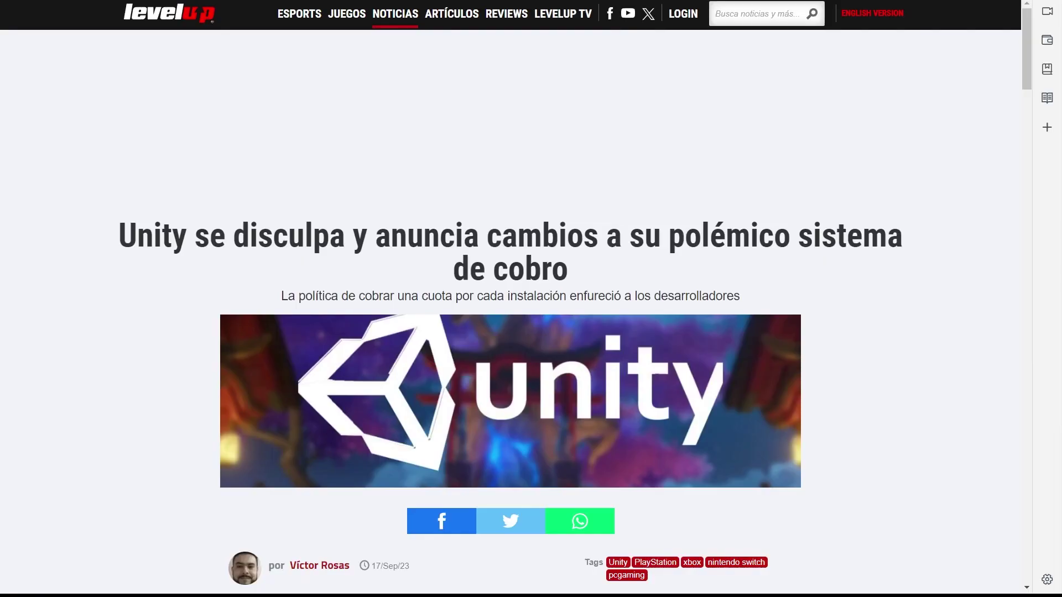
pyautogui.scroll(-3, 100, 395)
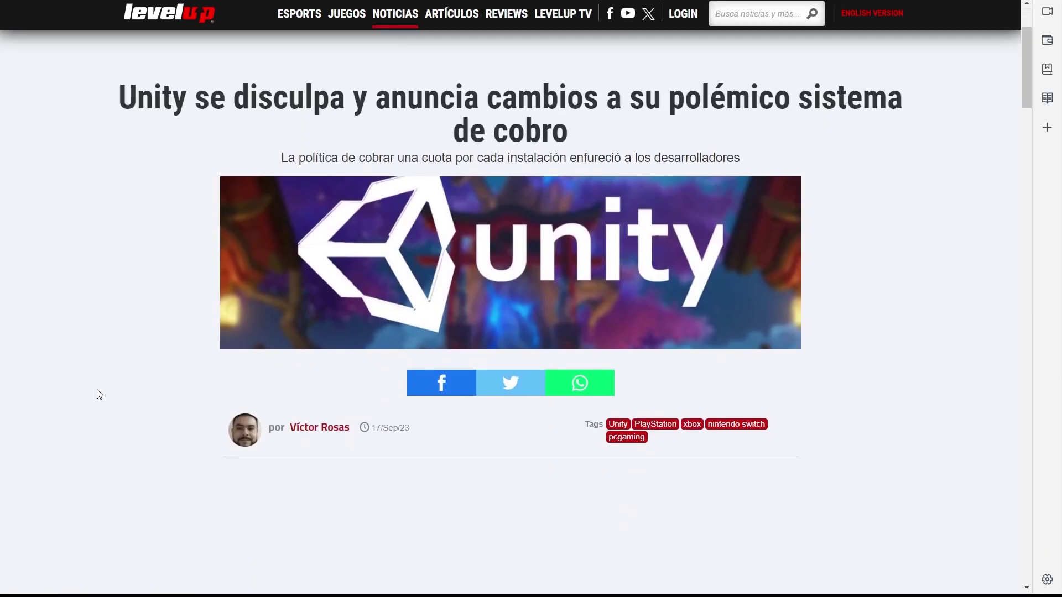
pyautogui.scroll(-7, 99, 395)
pyautogui.scroll(-2, 97, 390)
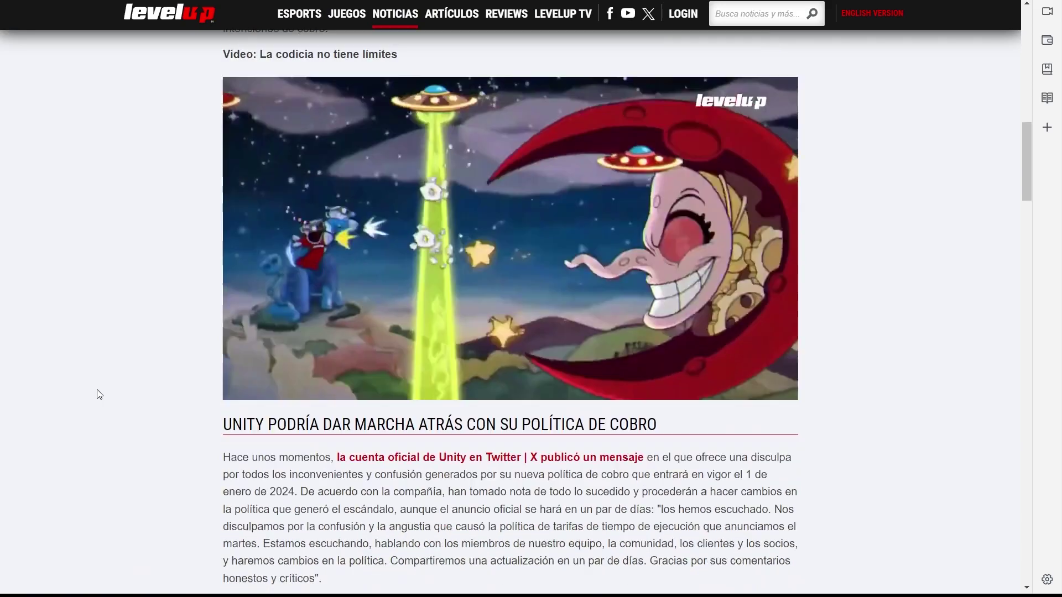
pyautogui.scroll(-5, 98, 389)
pyautogui.scroll(-1, 100, 394)
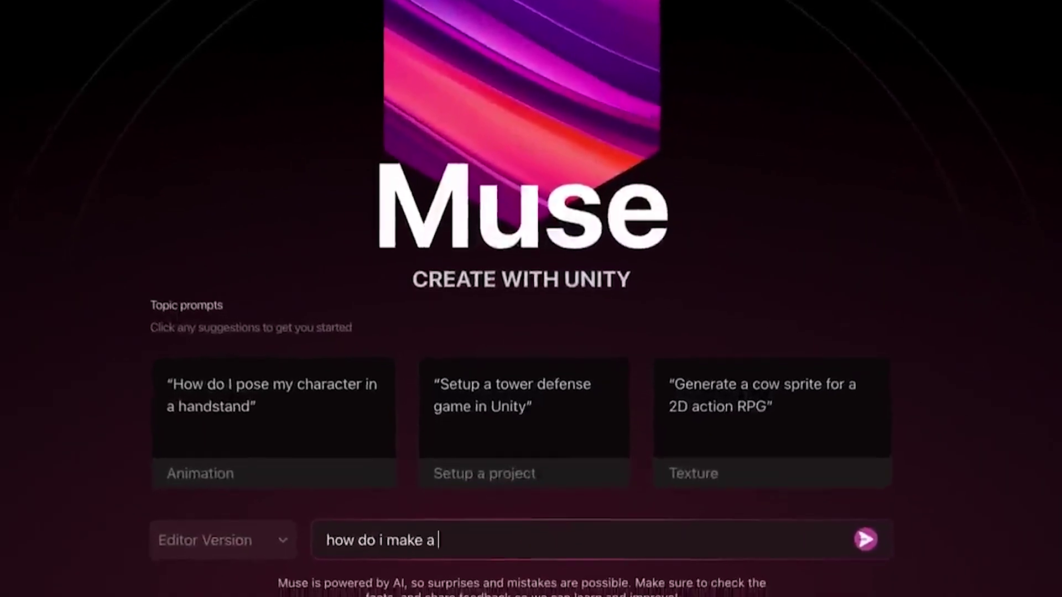
# Ask Muse about making a match-3 game and how to create a sprite and rotate it
pyautogui.write('match-3')
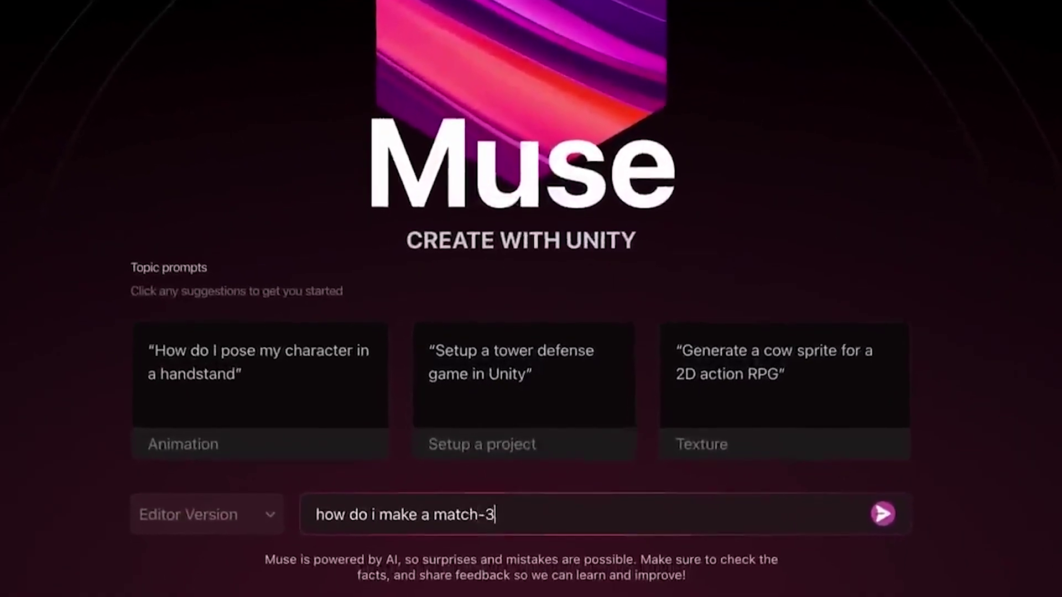
pyautogui.write(' game')
pyautogui.press('Return')
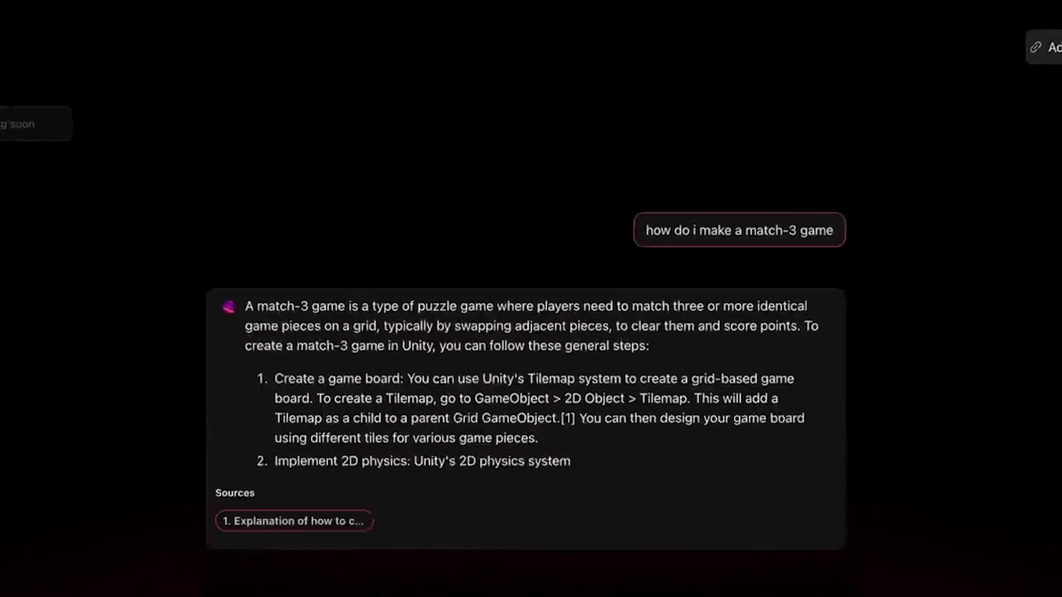
pyautogui.write('how do i create a sprite and rotate it')
pyautogui.press('Return')
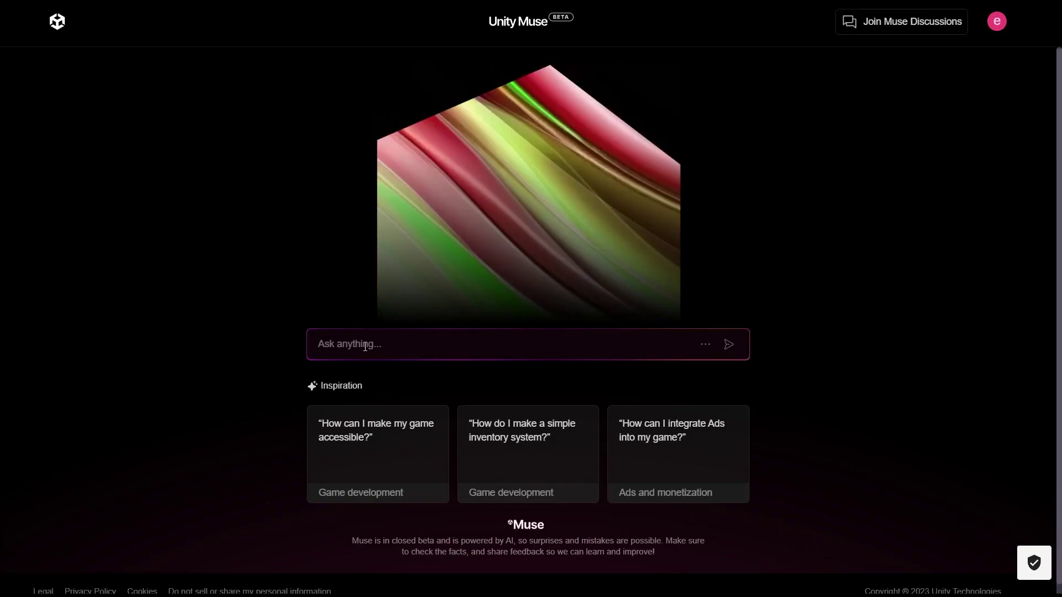
pyautogui.click(365, 346)
# Ask Muse how to create augmented reality using two image targets with their respective 3D objects in AR Foundation
pyautogui.write('how to create augmented reality where we use two images with their respective 3D objects using the AR Foundation library')
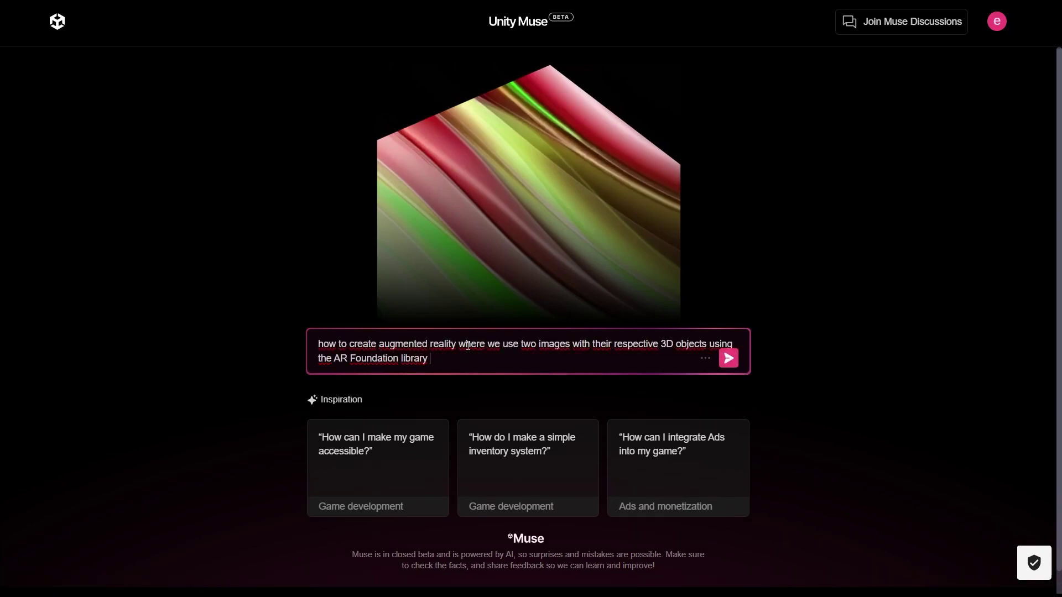
pyautogui.press('Delete')
pyautogui.press('Delete')
pyautogui.press('Delete')
pyautogui.press('Delete')
pyautogui.press('Delete')
pyautogui.press('Delete')
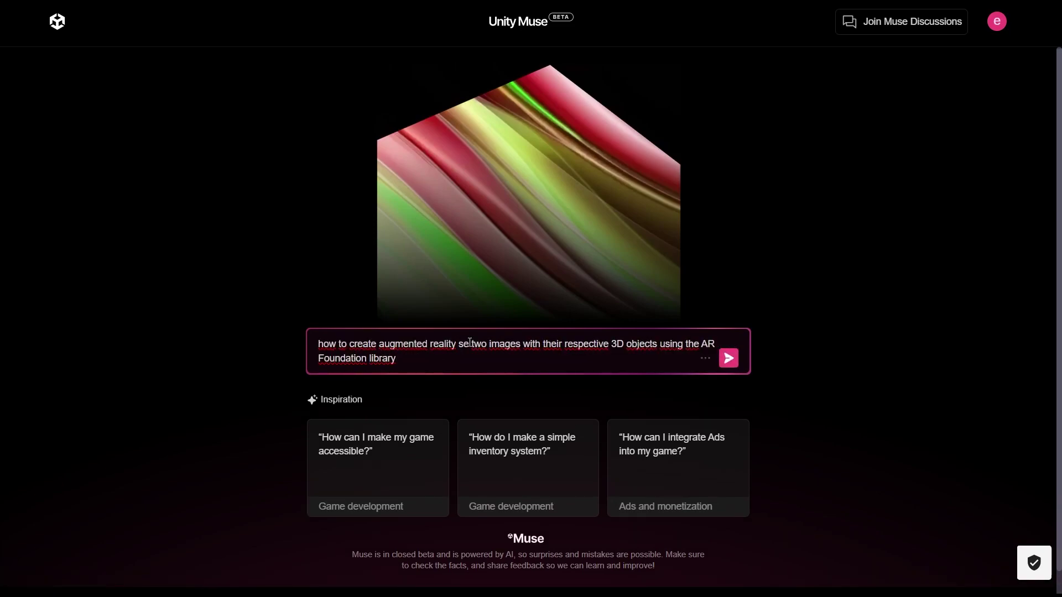
pyautogui.press('Delete')
pyautogui.press('Delete')
pyautogui.write('using')
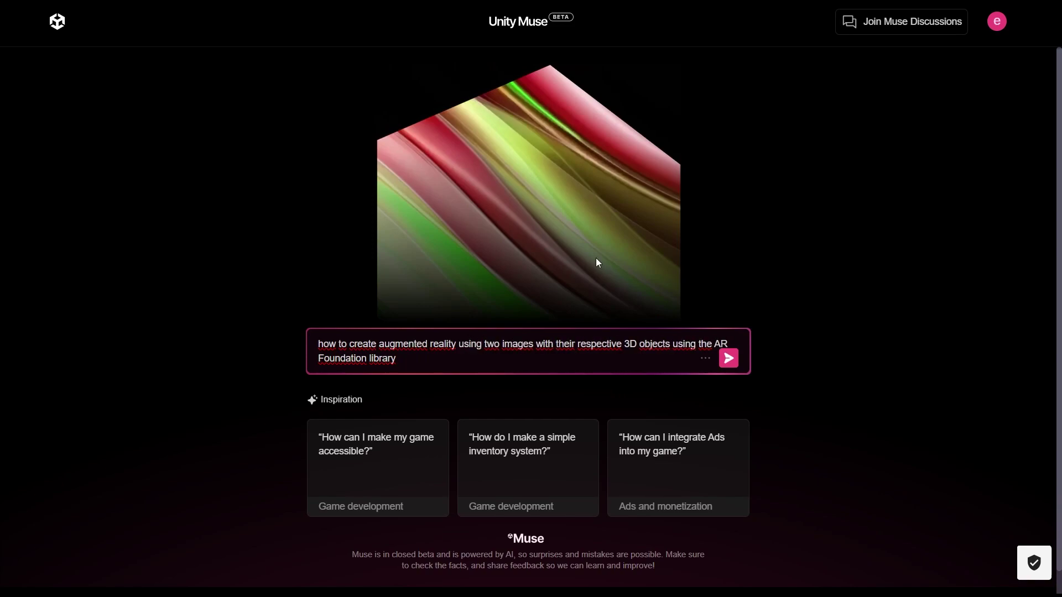
pyautogui.write(' two im')
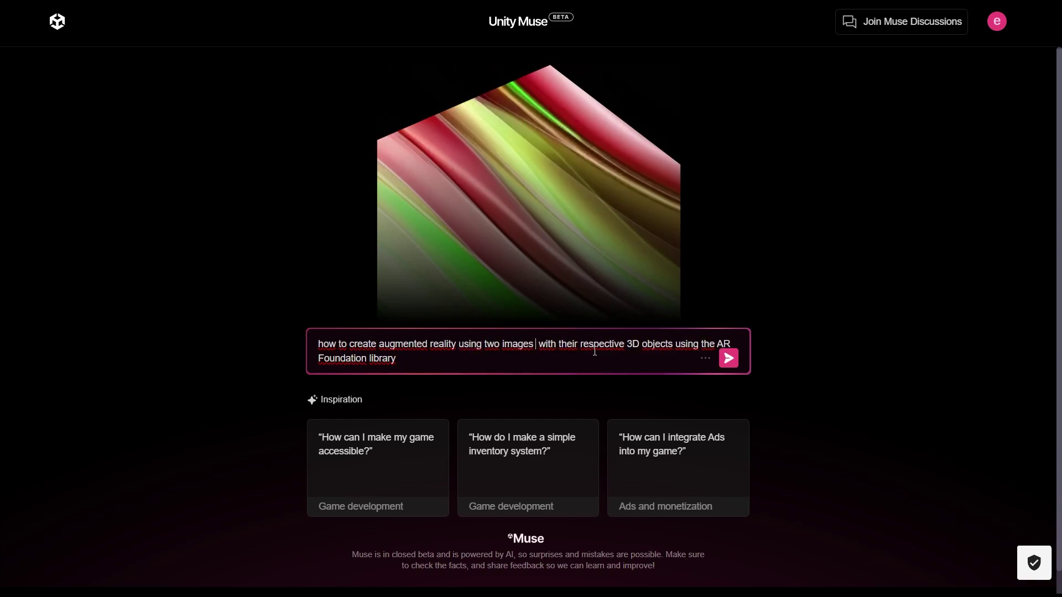
pyautogui.write('ages target')
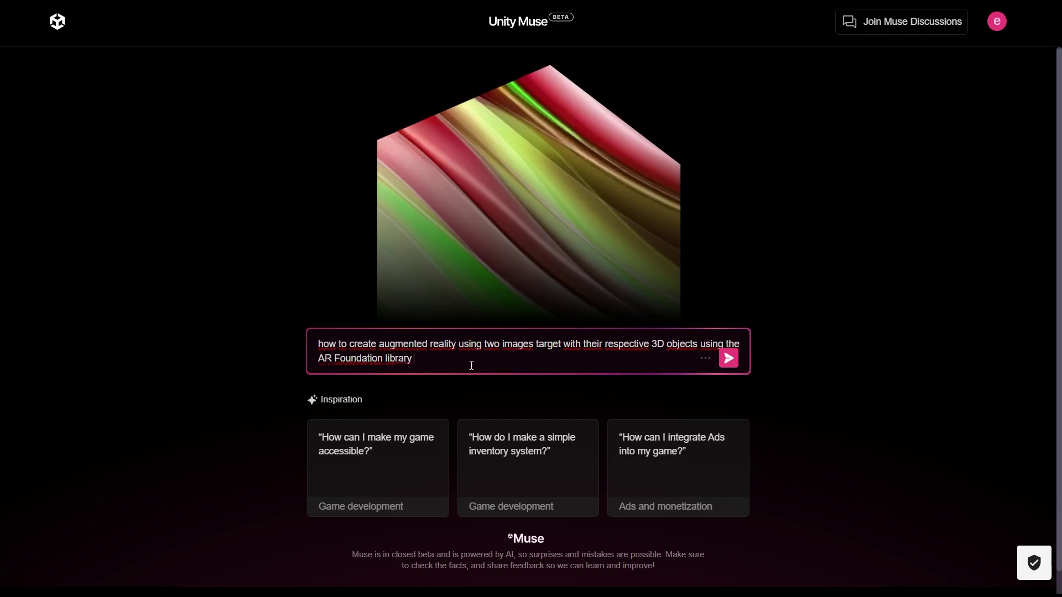
pyautogui.press('Return')
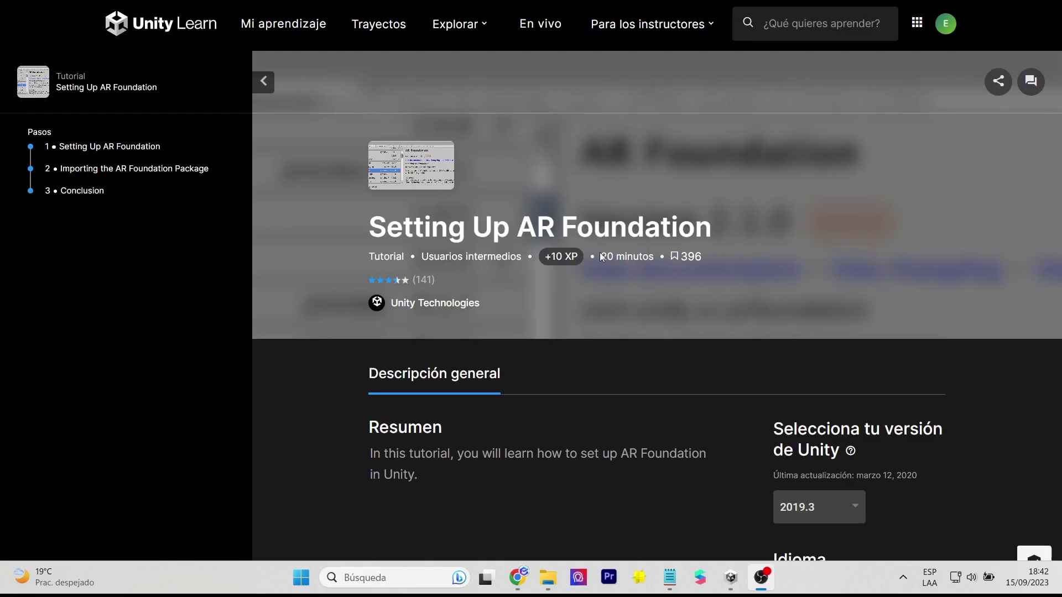
# Check which Unity versions the Setting Up AR Foundation tutorial covers, leaving the version unchanged
pyautogui.scroll(-5, 406, 352)
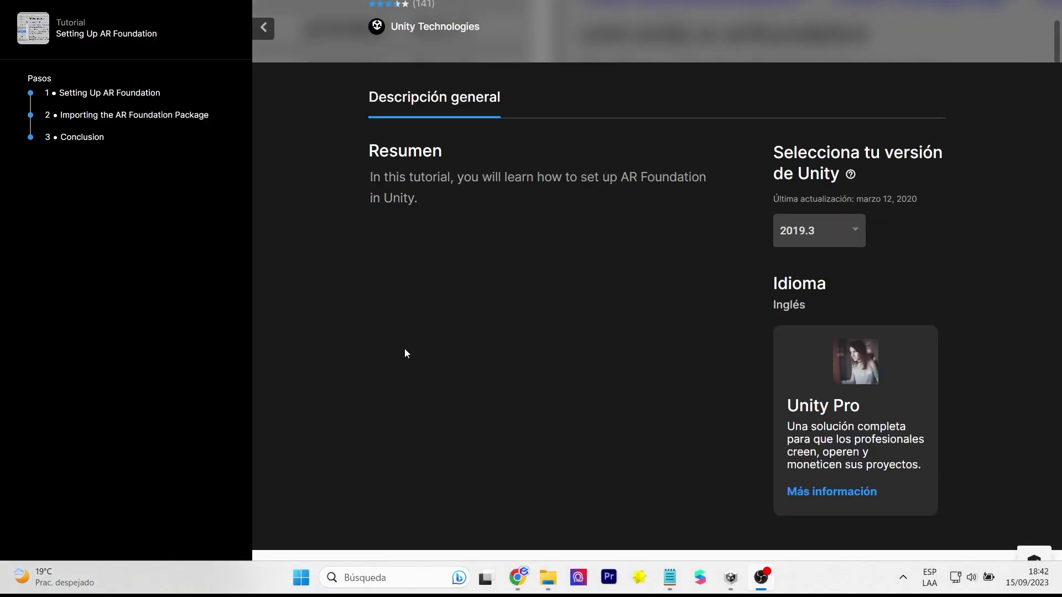
pyautogui.click(833, 234)
pyautogui.scroll(-3, 823, 318)
pyautogui.scroll(5, 821, 313)
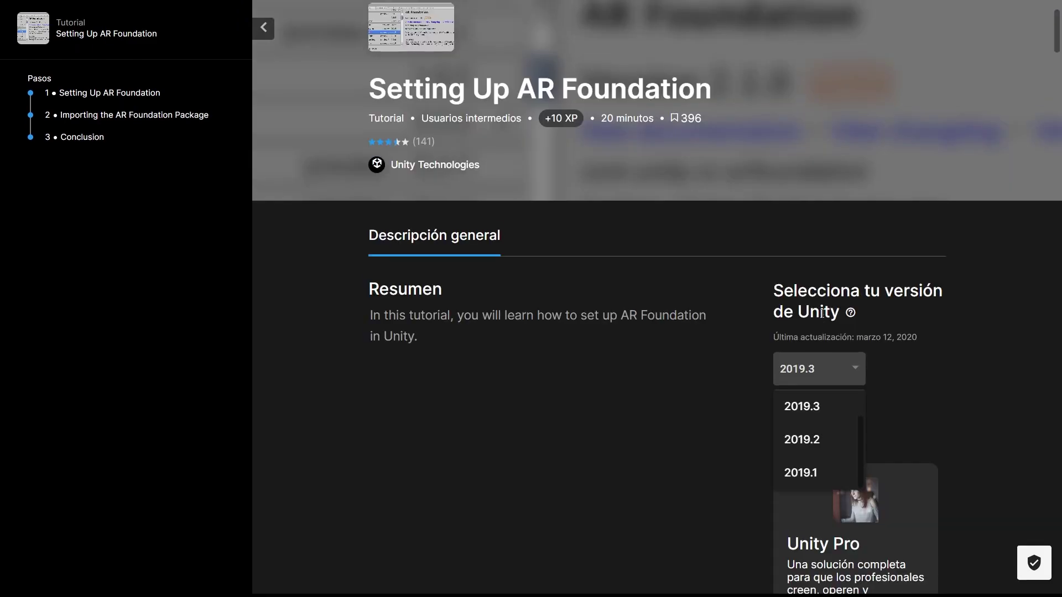
pyautogui.click(578, 437)
# Scroll the tutorial down to step 11 (Build Settings) and step 12 (Deployment Target to iOS or Android)
pyautogui.scroll(-4, 577, 434)
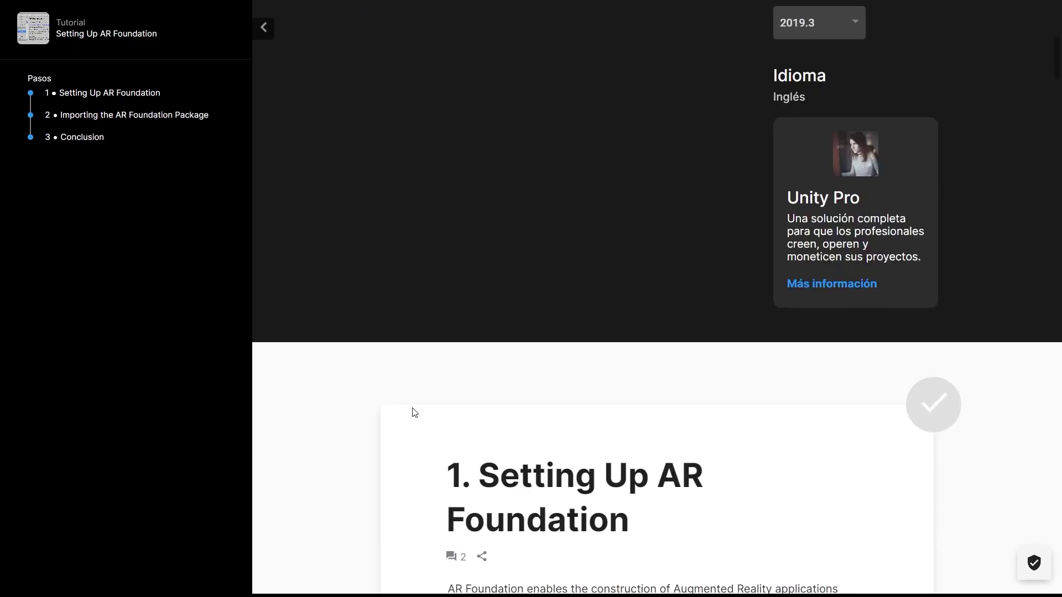
pyautogui.scroll(-6, 372, 412)
pyautogui.scroll(-4, 372, 412)
pyautogui.scroll(-4, 373, 412)
pyautogui.scroll(-4, 372, 412)
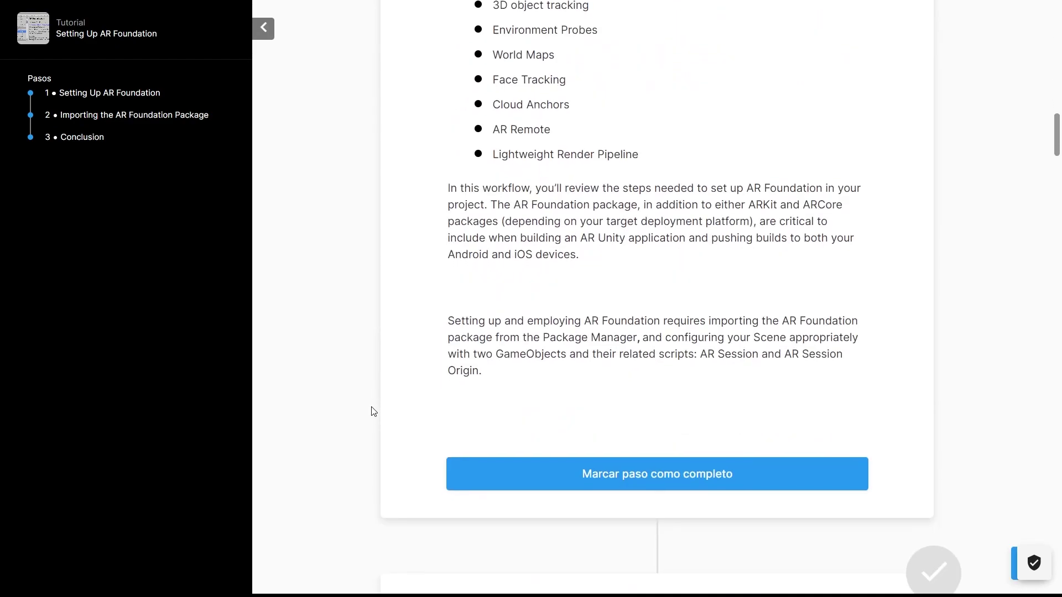
pyautogui.scroll(-4, 372, 412)
pyautogui.scroll(-4, 372, 412)
pyautogui.scroll(-4, 372, 411)
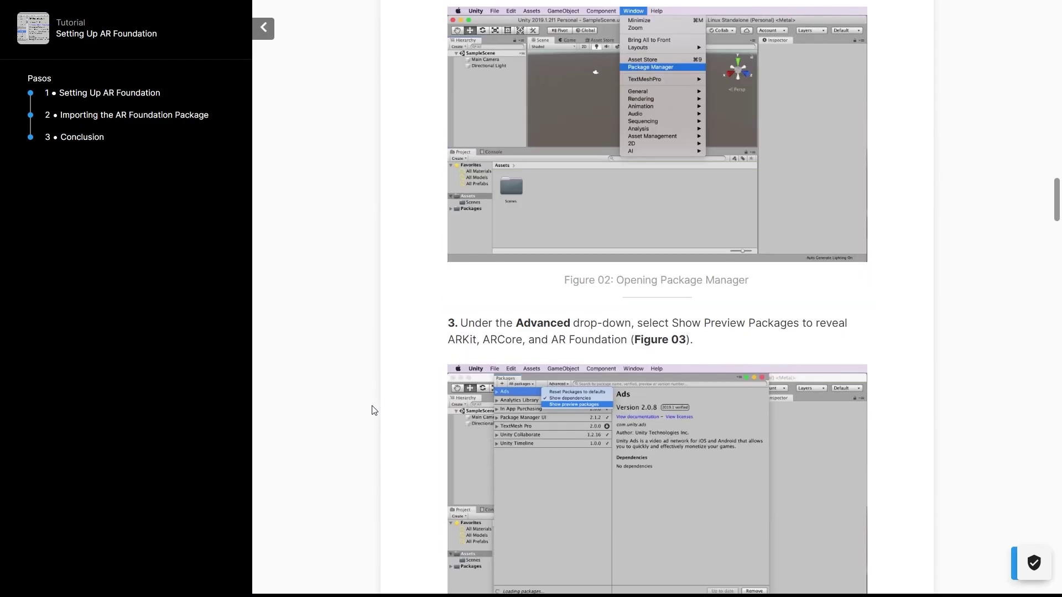
pyautogui.scroll(-4, 374, 410)
pyautogui.scroll(-4, 373, 410)
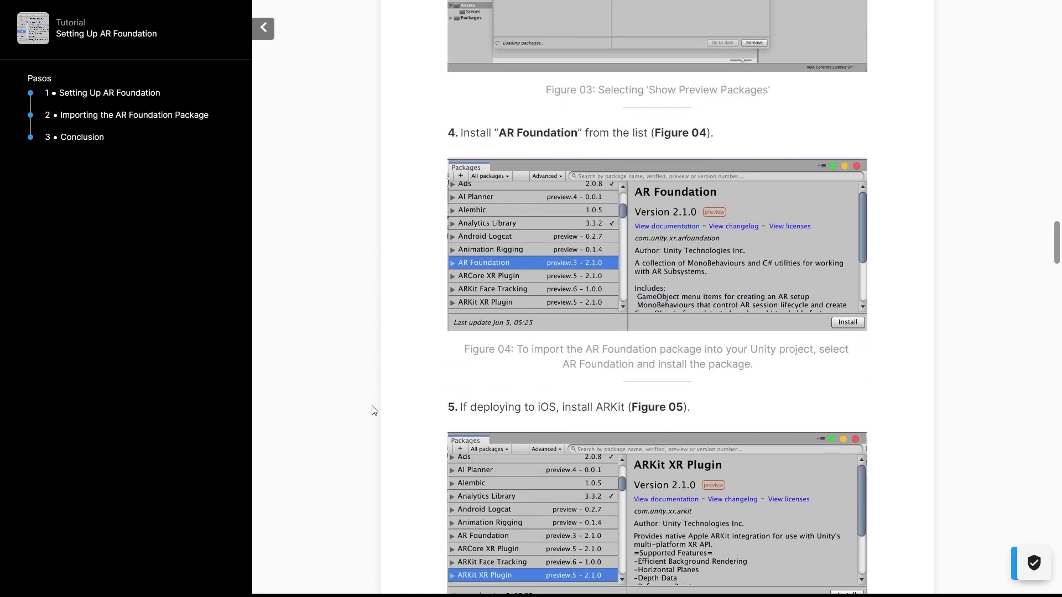
pyautogui.scroll(-5, 374, 410)
pyautogui.scroll(-4, 373, 410)
pyautogui.scroll(-4, 374, 410)
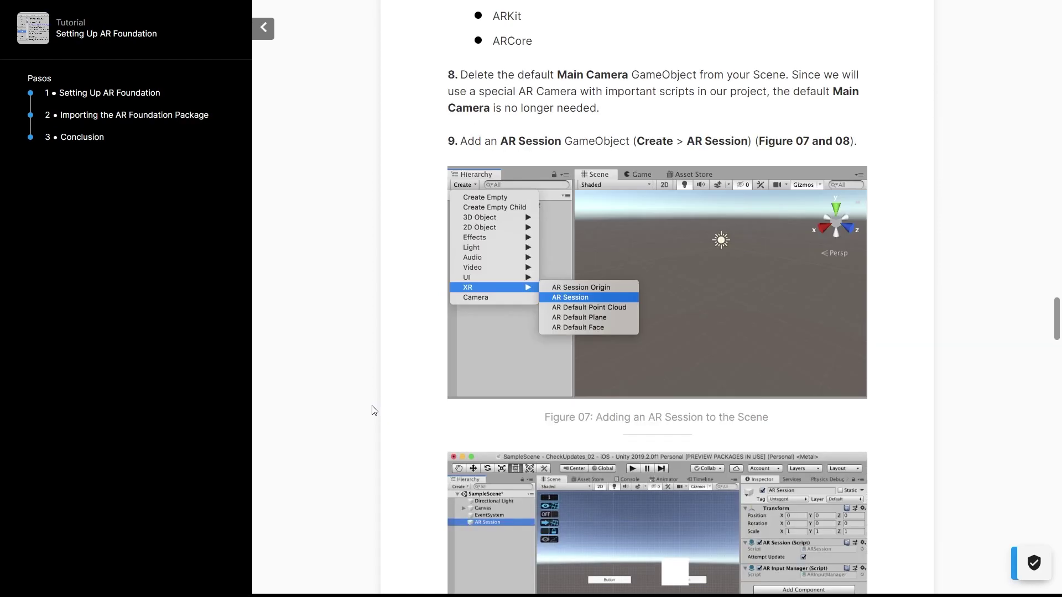
pyautogui.scroll(-3, 372, 410)
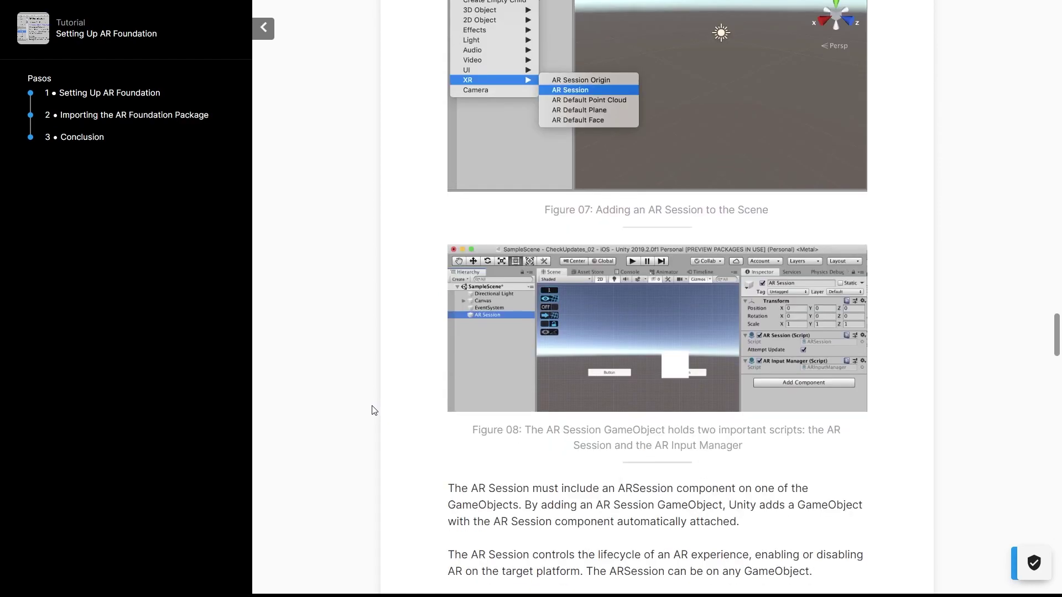
pyautogui.scroll(2, 374, 410)
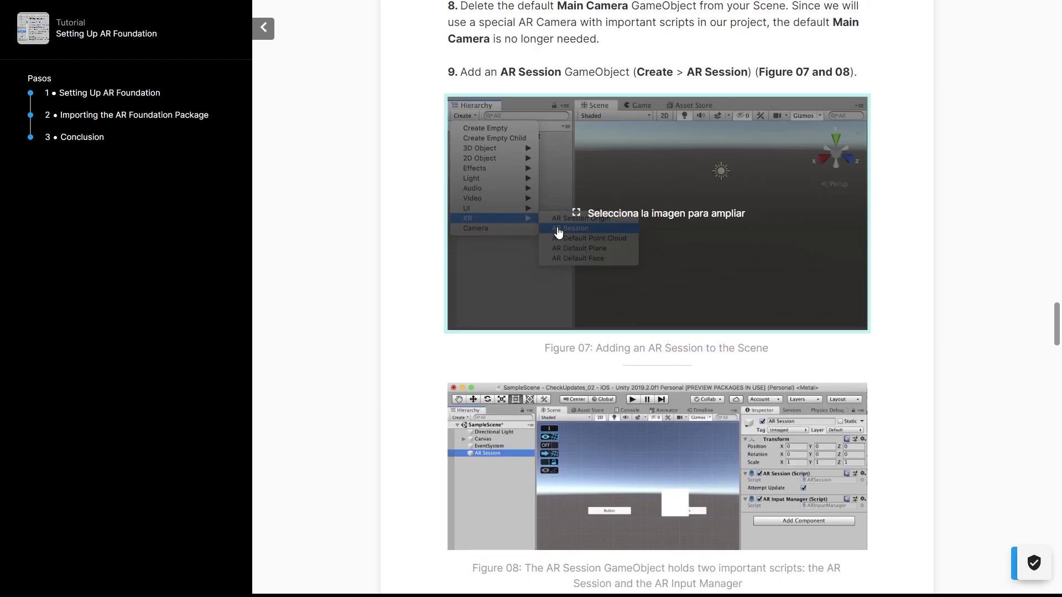
pyautogui.scroll(-3, 409, 243)
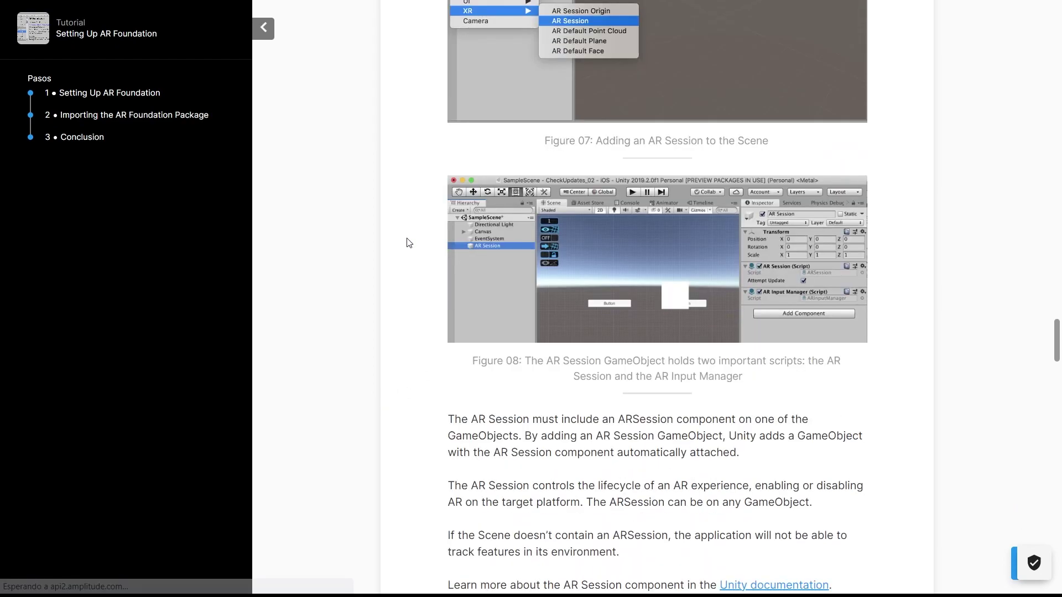
pyautogui.scroll(-3, 408, 243)
pyautogui.scroll(-3, 409, 243)
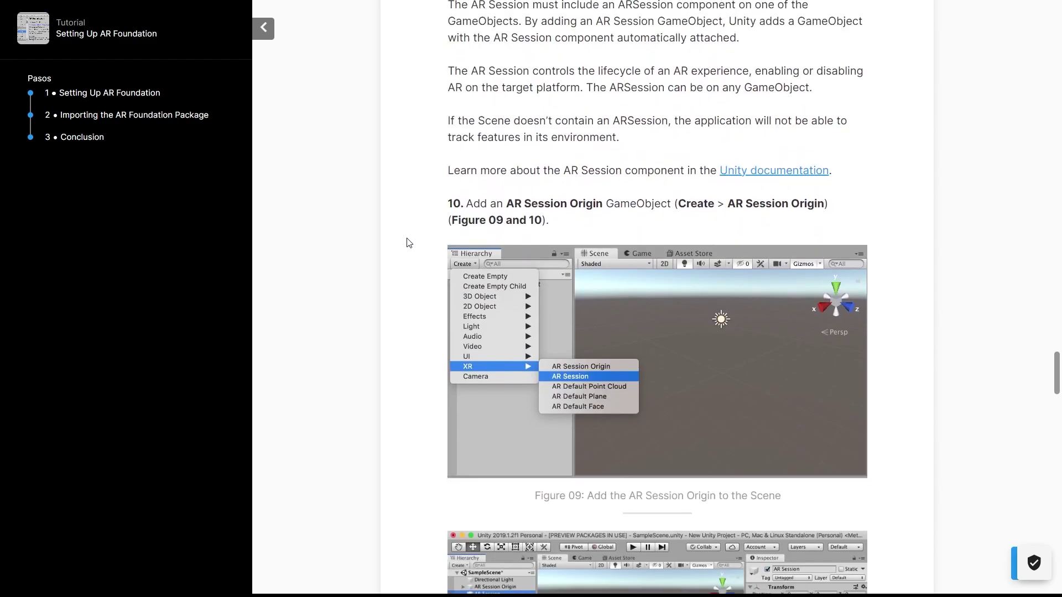
pyautogui.scroll(-3, 409, 242)
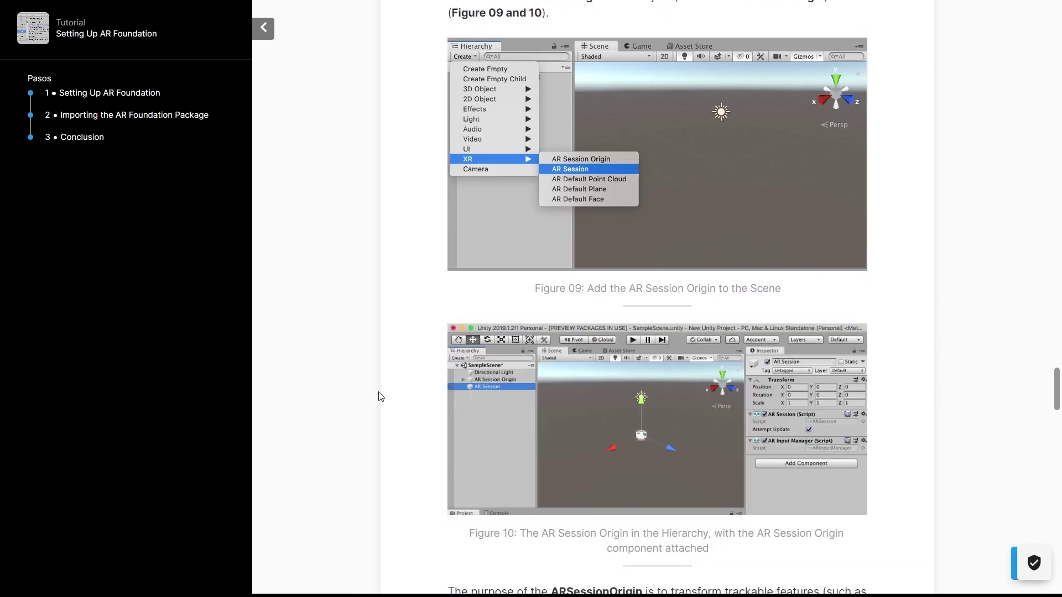
pyautogui.scroll(-3, 379, 396)
pyautogui.scroll(-2, 380, 395)
pyautogui.scroll(-3, 380, 396)
pyautogui.scroll(-2, 380, 396)
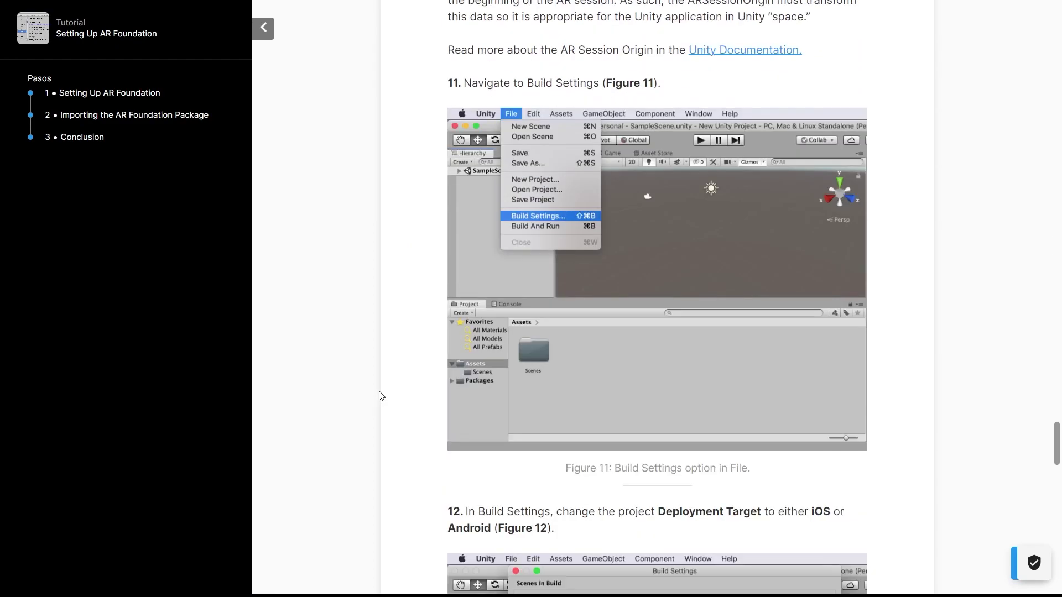
pyautogui.scroll(-3, 380, 396)
pyautogui.scroll(-2, 380, 396)
pyautogui.scroll(-2, 380, 396)
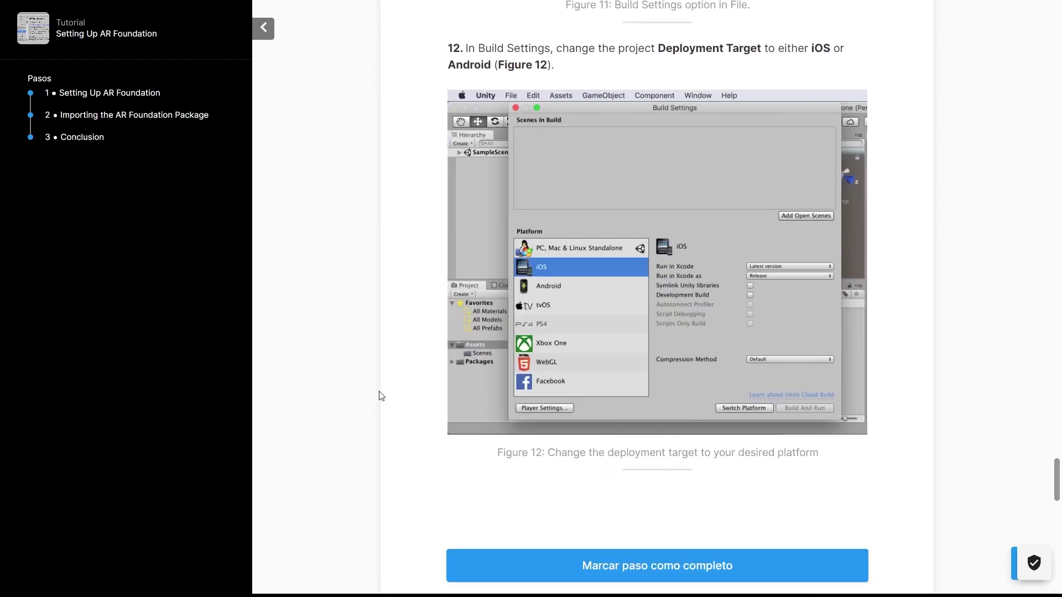
pyautogui.scroll(-5, 379, 396)
pyautogui.scroll(-3, 380, 396)
pyautogui.scroll(5, 380, 395)
pyautogui.scroll(4, 380, 396)
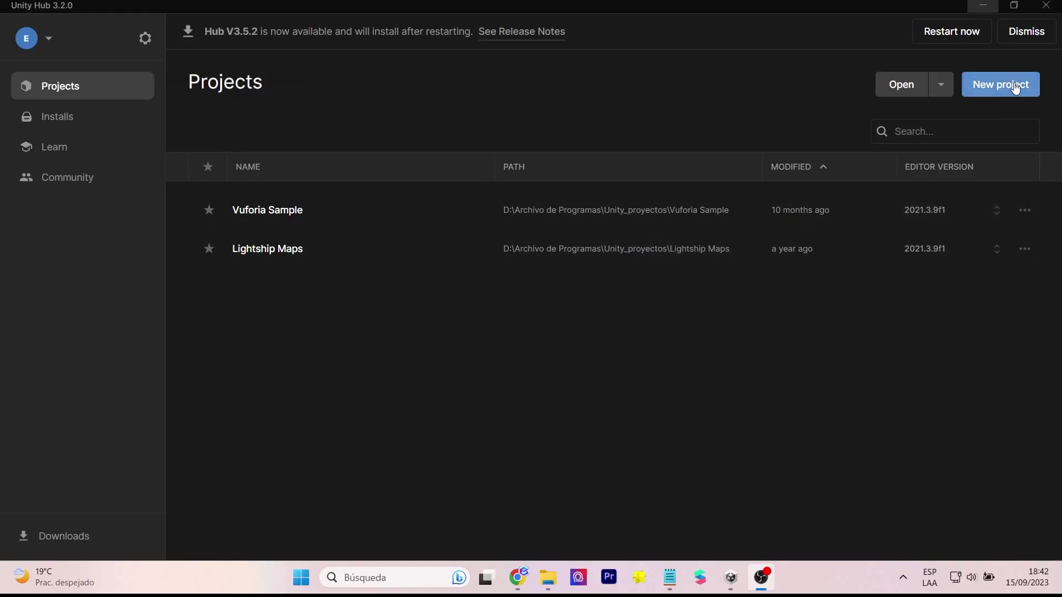
# Create a new 3D-template project named ARfoundationMuse
pyautogui.click(1015, 87)
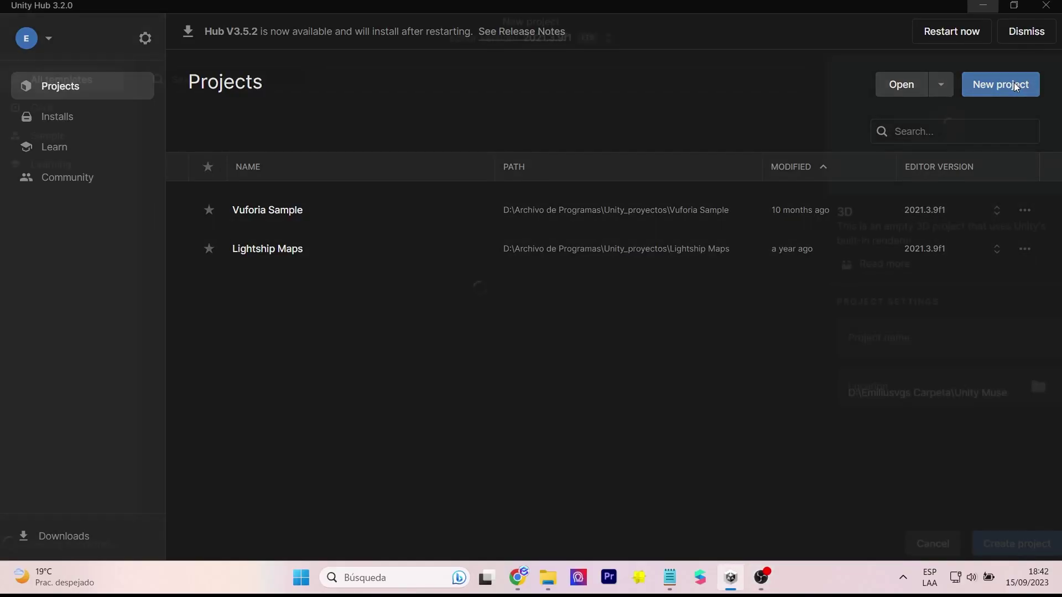
pyautogui.click(247, 191)
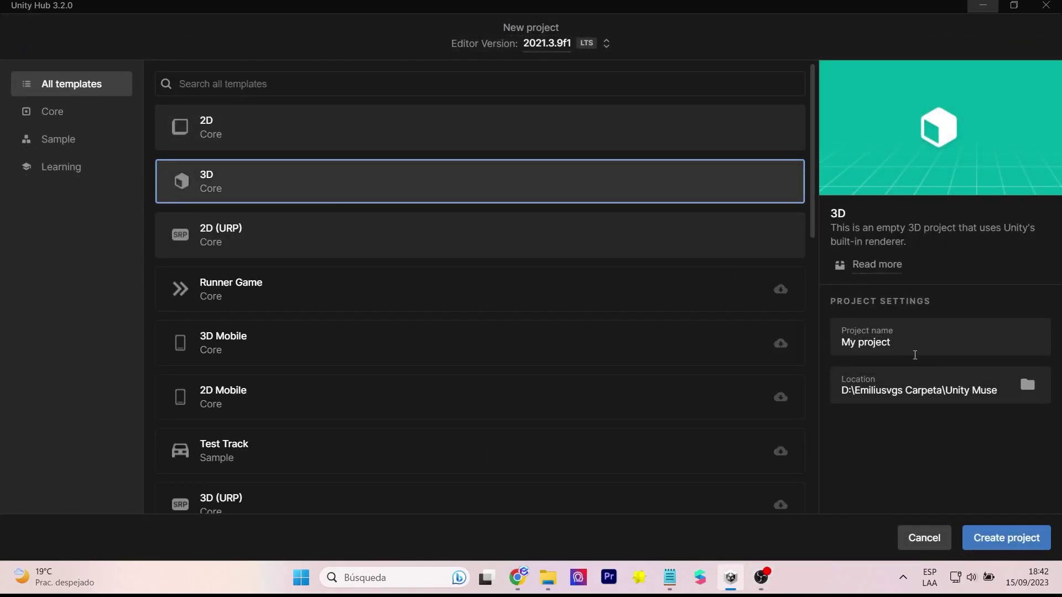
pyautogui.press('BackSpace')
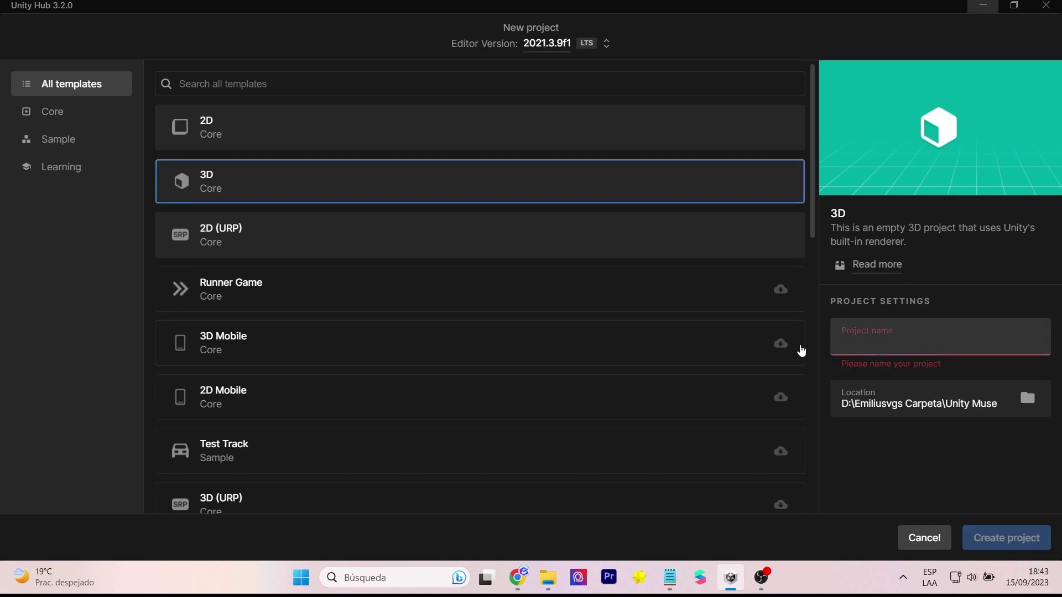
pyautogui.write('ARfoundationMuse')
pyautogui.click(1001, 535)
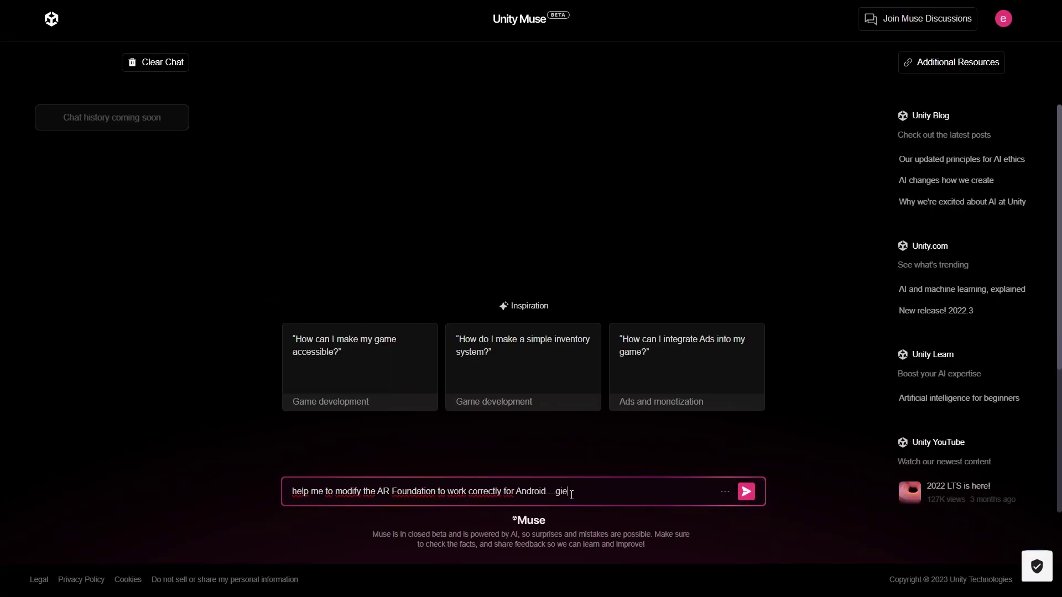
# Ask Muse for correct Android player settings for AR Foundation and whether the Vulkan options must be deleted
pyautogui.write('e a correct player setting')
pyautogui.press('Return')
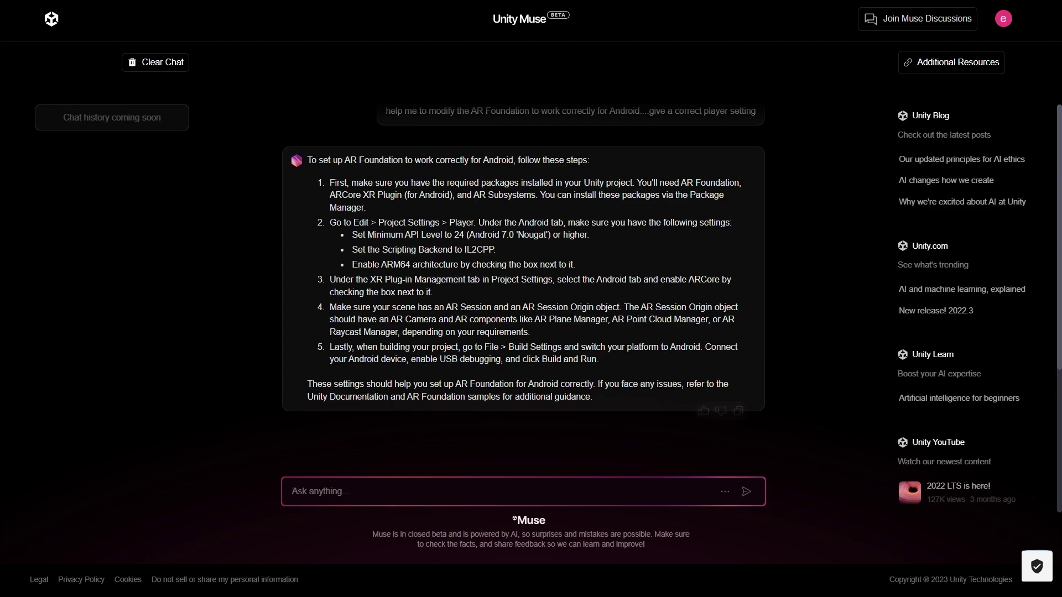
pyautogui.write('Do I have to delete the vulkan options for my AR Foundation experience to work?')
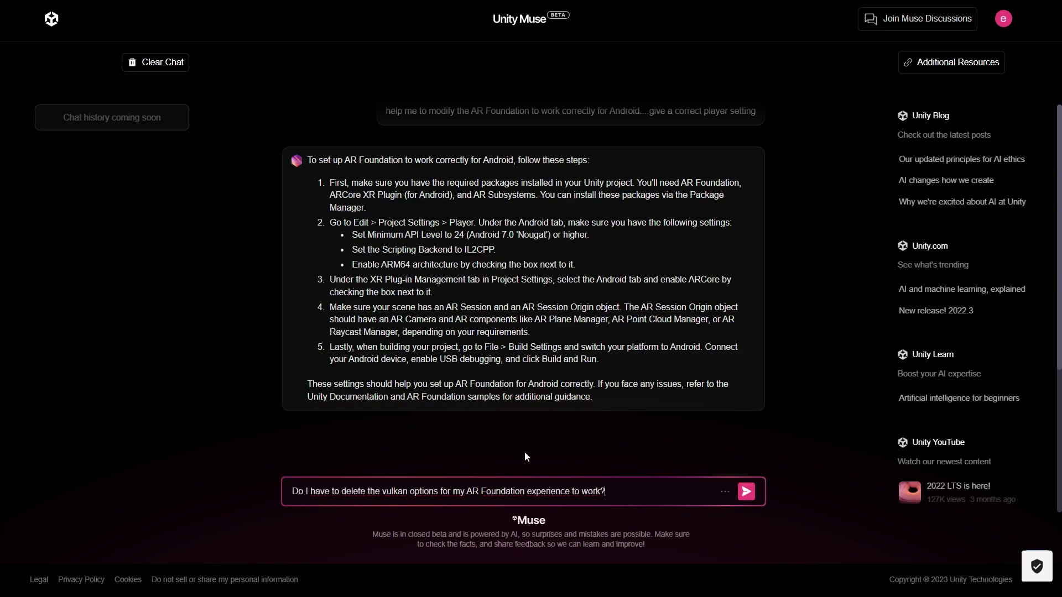
pyautogui.write('etting')
pyautogui.press('Return')
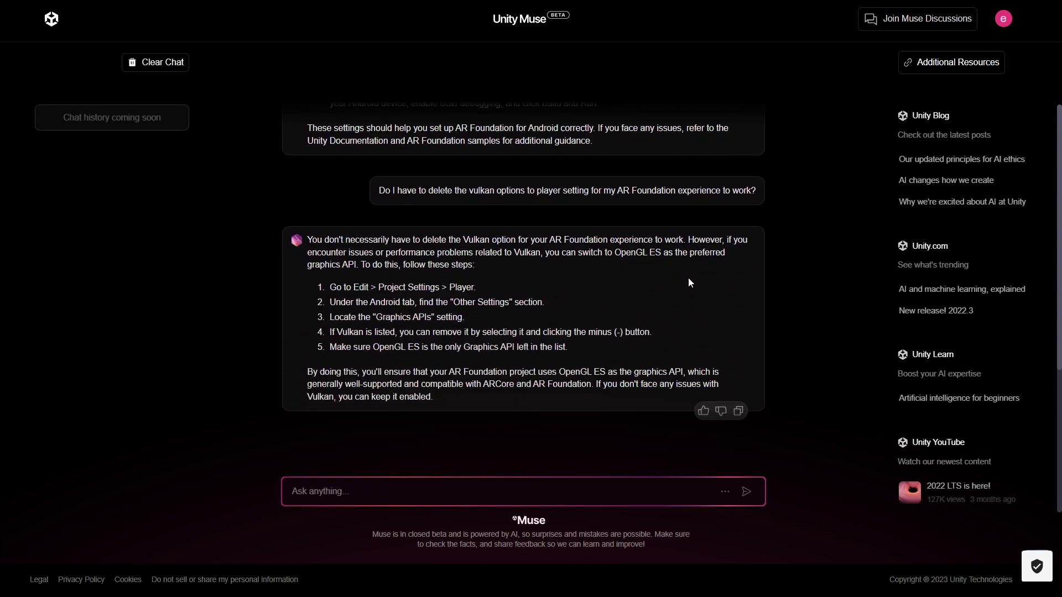
# Switch the ARfoundationMuse build platform from Windows, Mac, Linux to Android and open Player Settings
pyautogui.hotkey('alt', 'Tab')
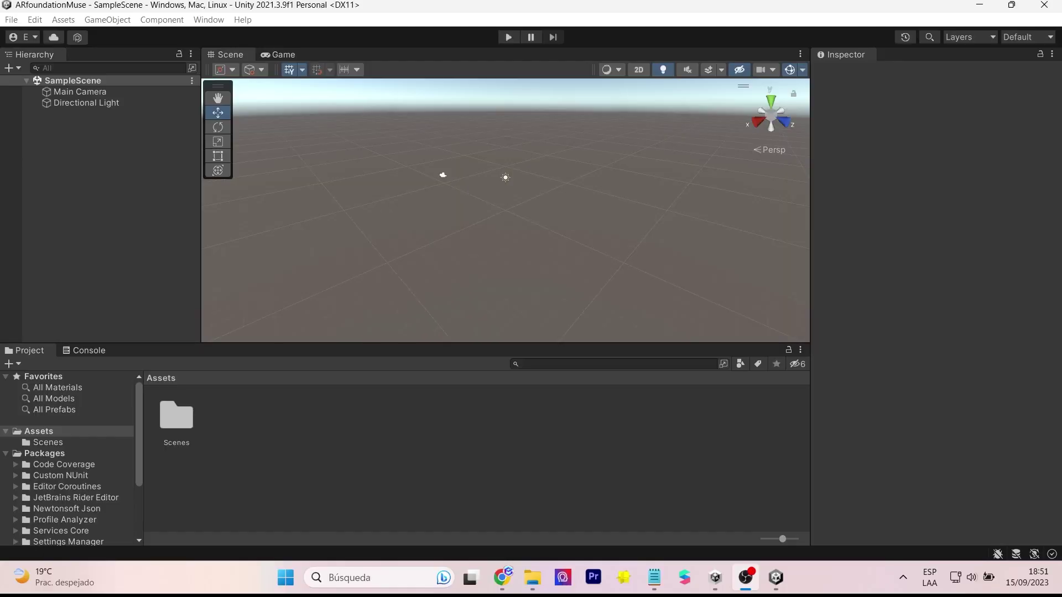
pyautogui.click(17, 20)
pyautogui.click(63, 183)
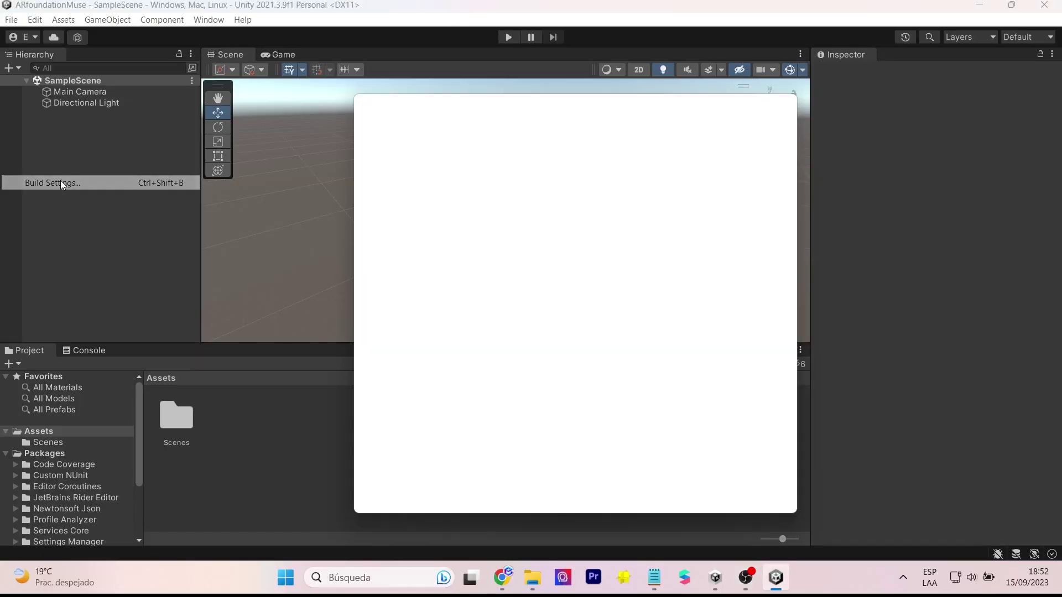
pyautogui.click(410, 305)
pyautogui.click(671, 498)
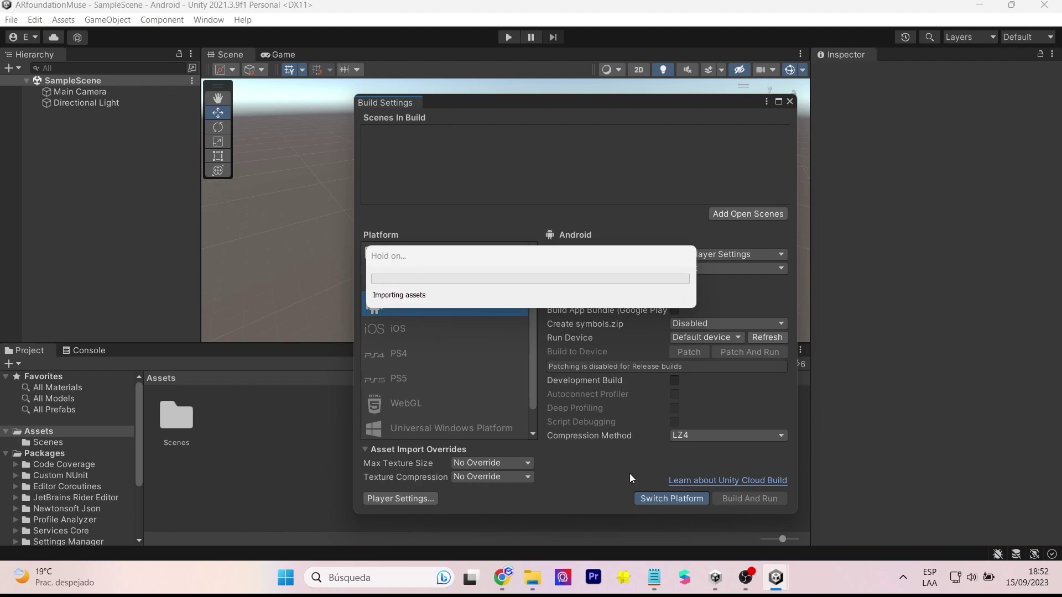
pyautogui.click(419, 502)
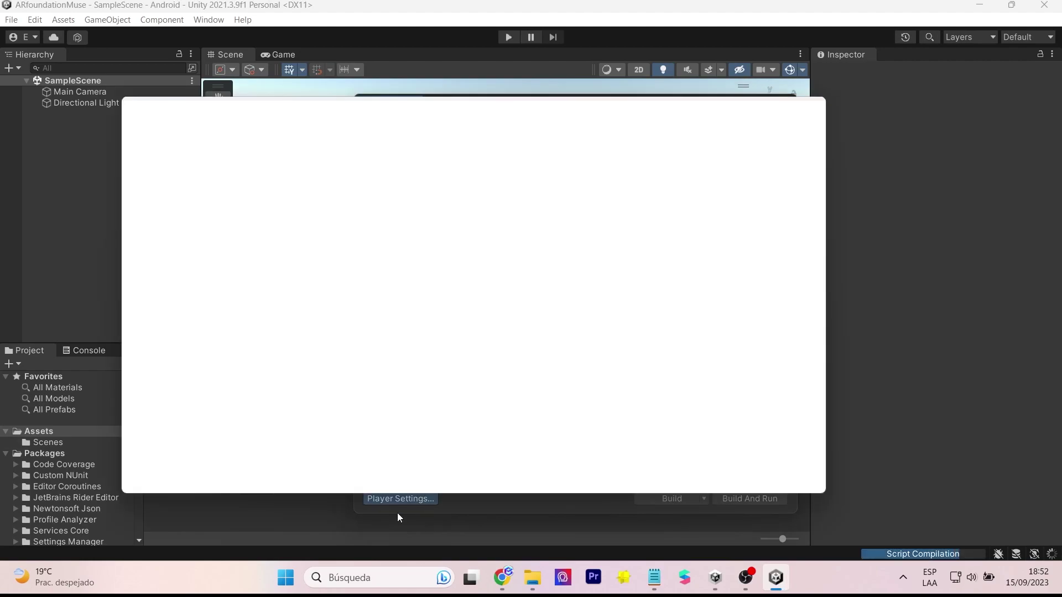
# Enter the company name and limit graphics APIs to OpenGLES3 by removing Vulkan
pyautogui.click(543, 155)
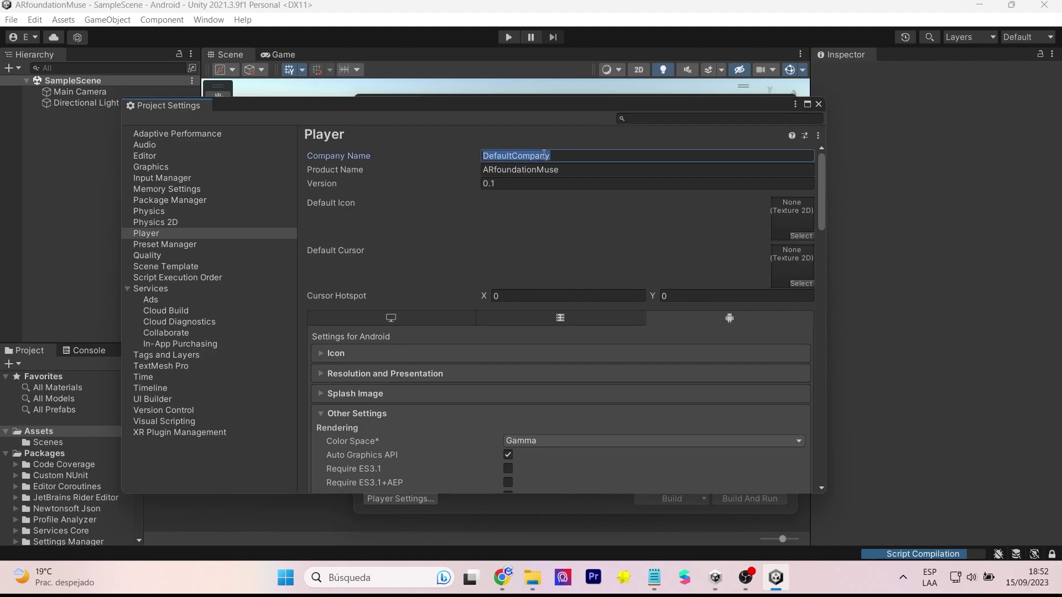
pyautogui.write('emiliusvgs')
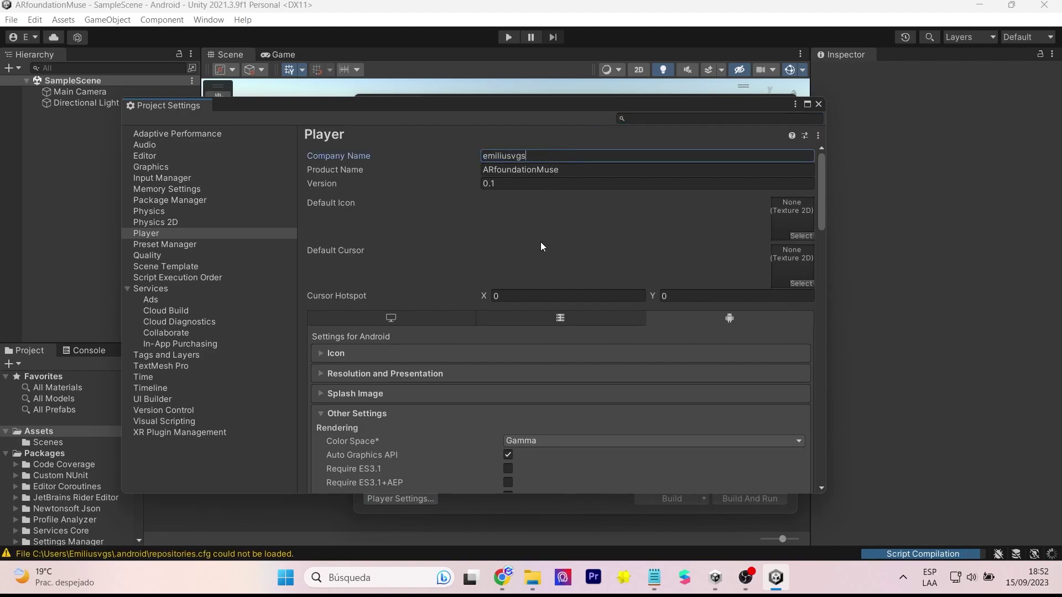
pyautogui.scroll(-3, 539, 241)
pyautogui.scroll(-2, 540, 242)
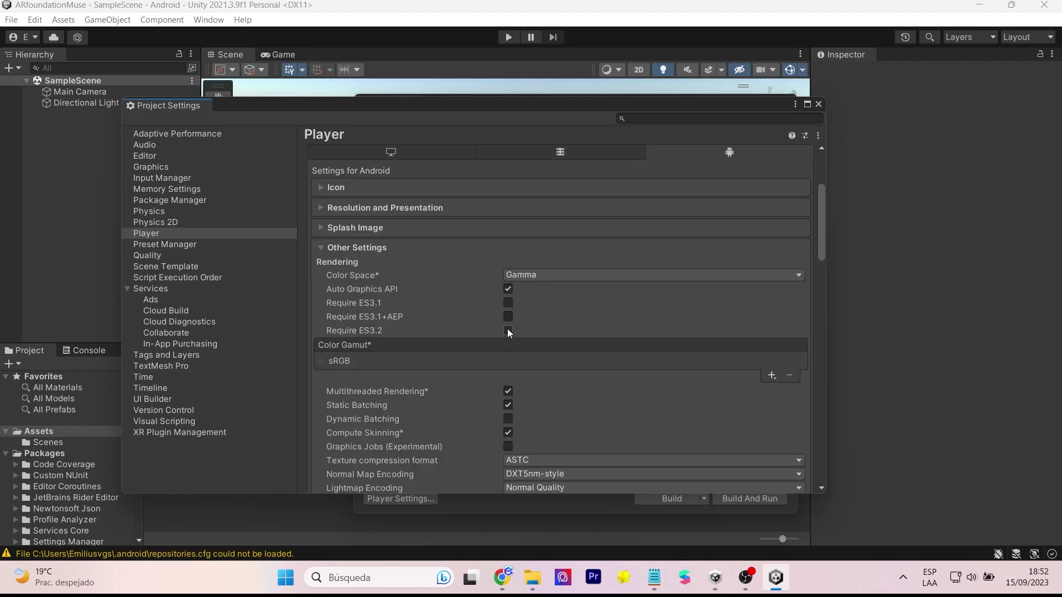
pyautogui.click(508, 289)
pyautogui.click(420, 320)
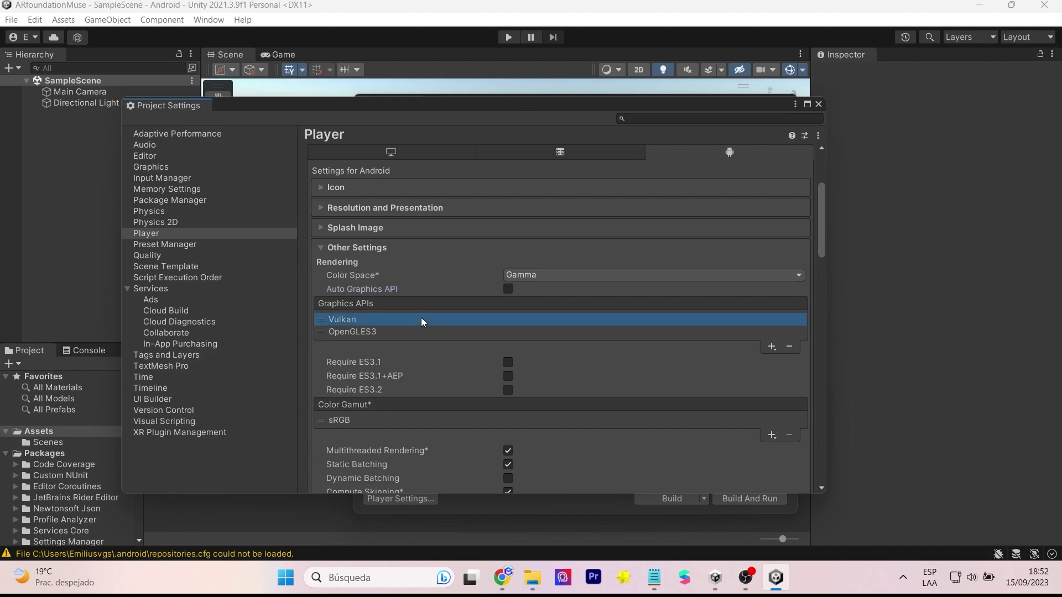
pyautogui.click(788, 348)
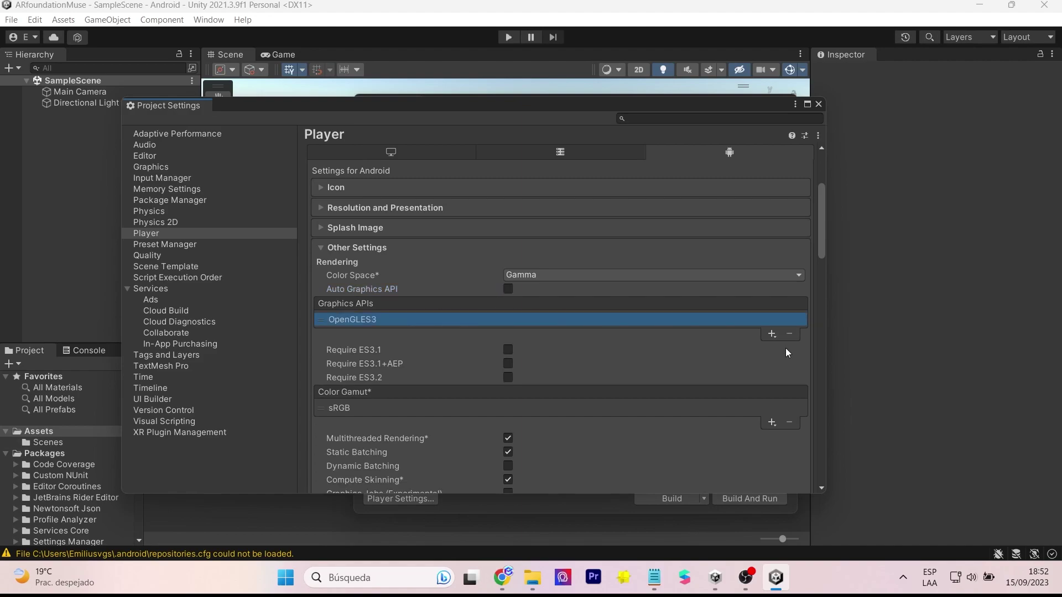
# Set the Minimum API Level to 26 (Android 8.0 'Oreo')
pyautogui.scroll(-2, 646, 375)
pyautogui.scroll(-3, 646, 374)
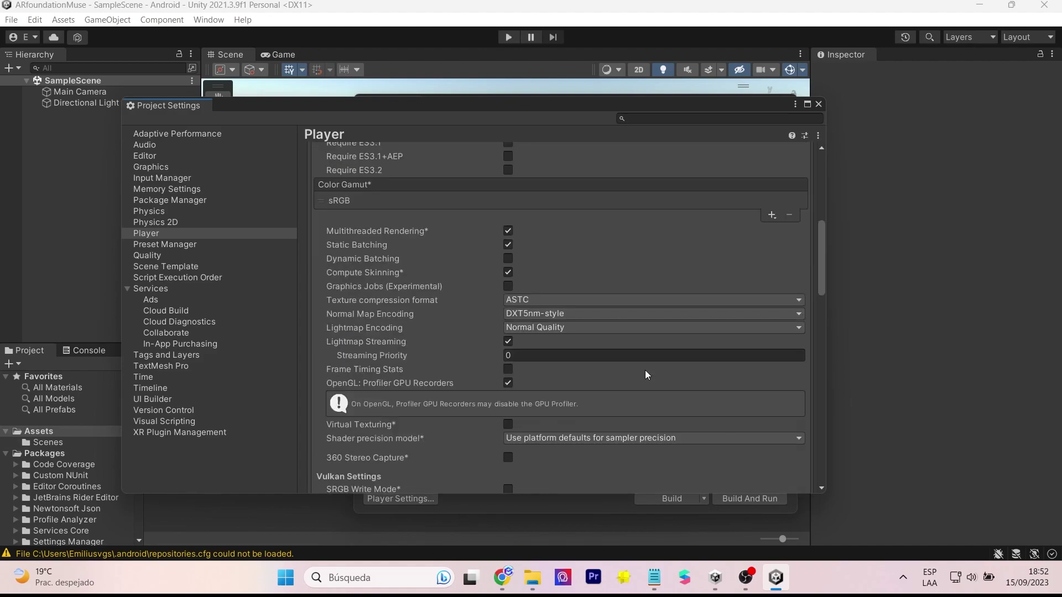
pyautogui.scroll(-2, 646, 374)
pyautogui.scroll(-3, 644, 370)
pyautogui.scroll(-3, 644, 370)
pyautogui.click(605, 383)
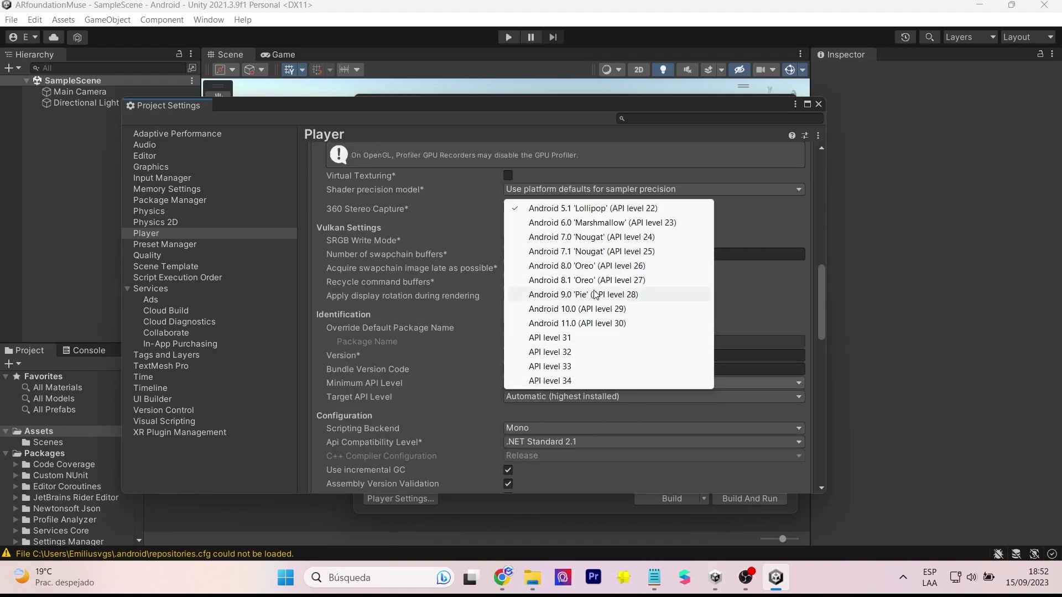
pyautogui.click(578, 266)
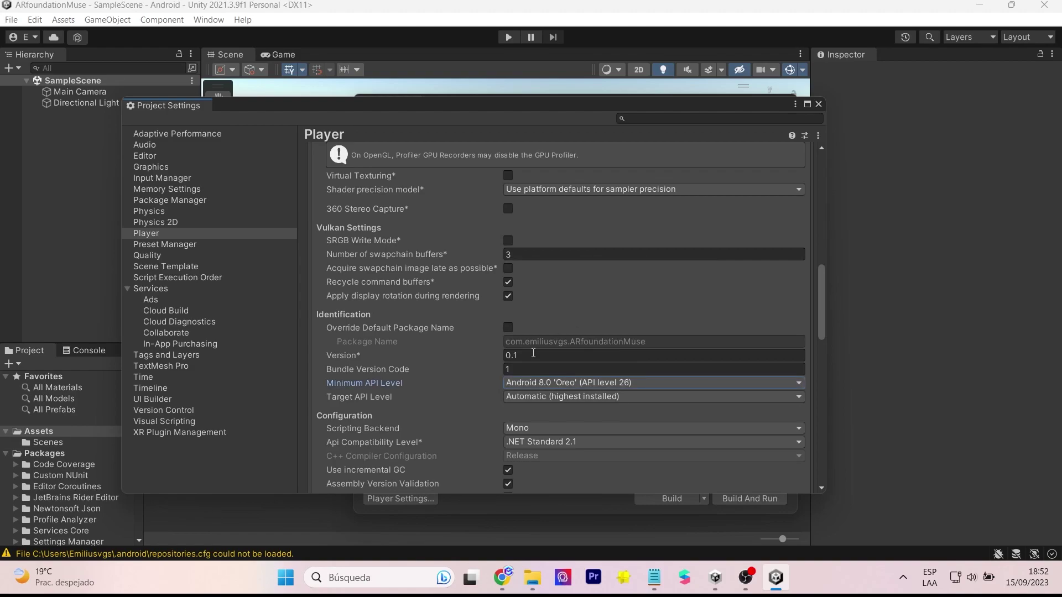
# Set the scripting backend to IL2CPP and target ARM64 instead of ARMv7
pyautogui.scroll(-3, 480, 393)
pyautogui.click(533, 344)
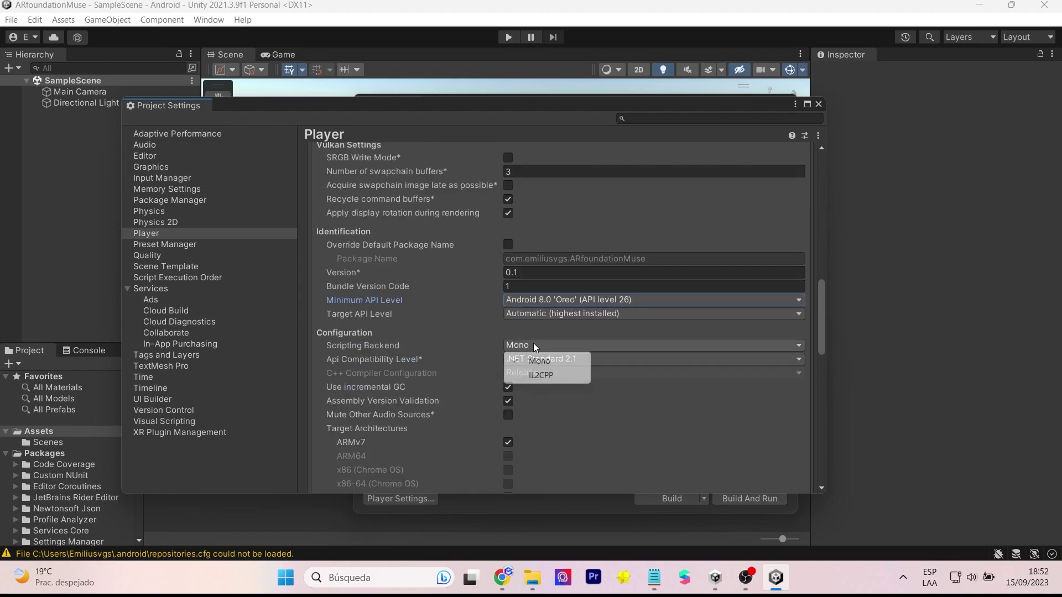
pyautogui.click(546, 376)
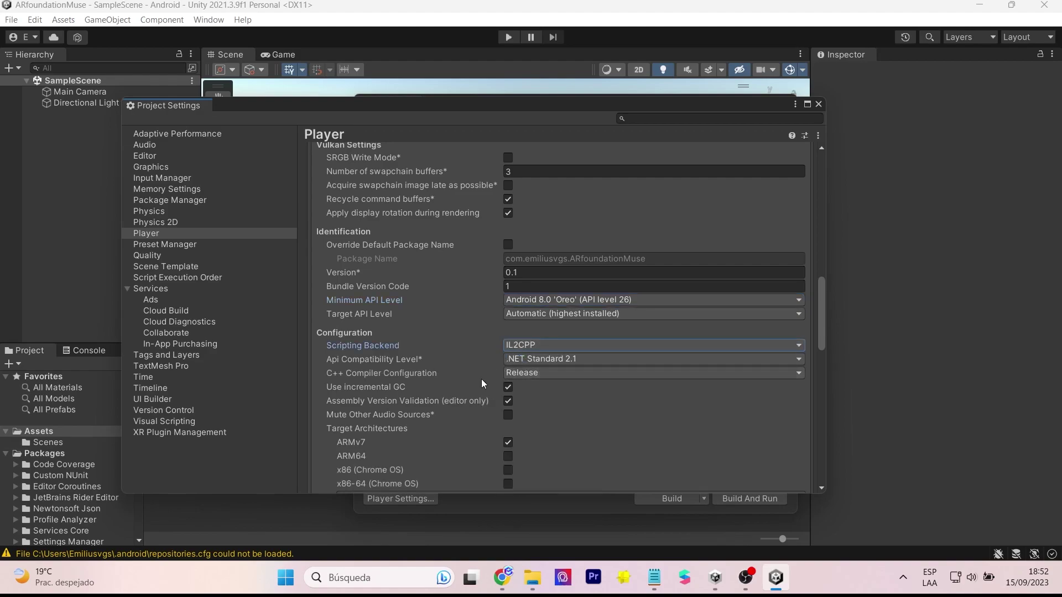
pyautogui.click(506, 456)
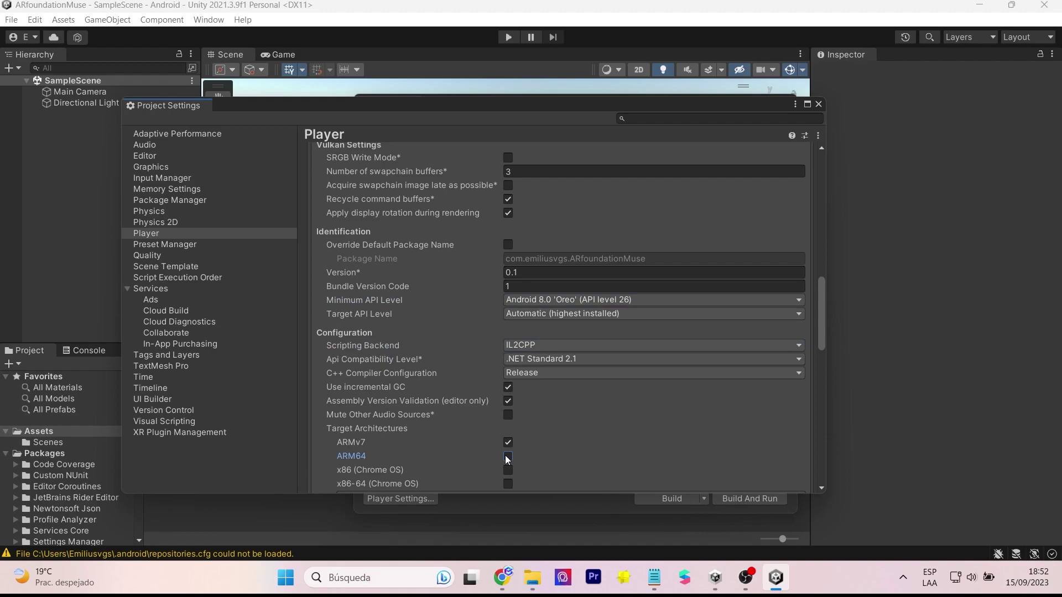
pyautogui.click(505, 456)
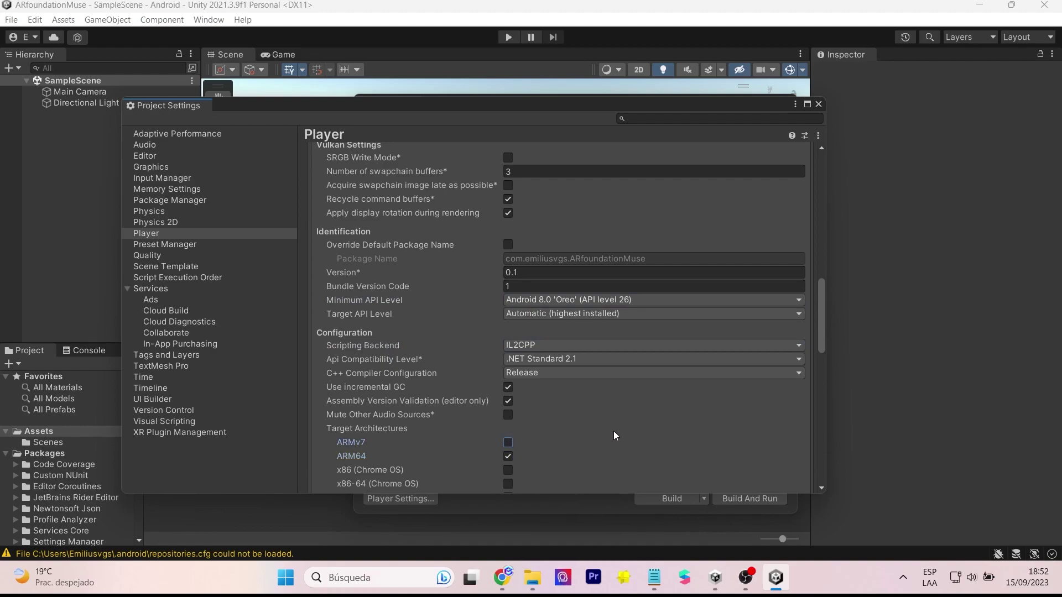
pyautogui.click(198, 432)
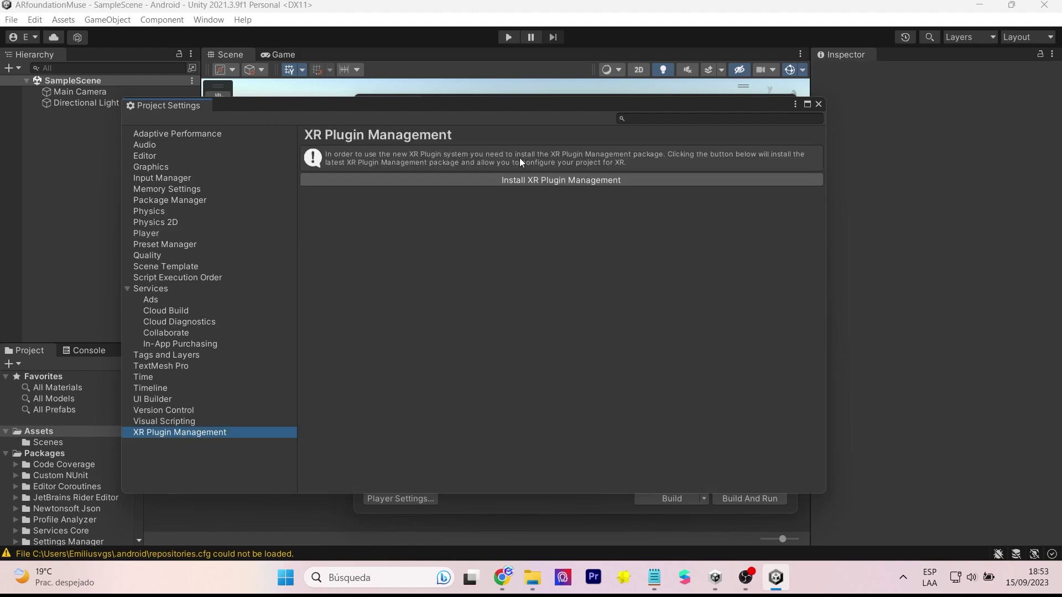
# Install XR Plug-in Management and enable ARCore as the Android plug-in provider
pyautogui.click(514, 183)
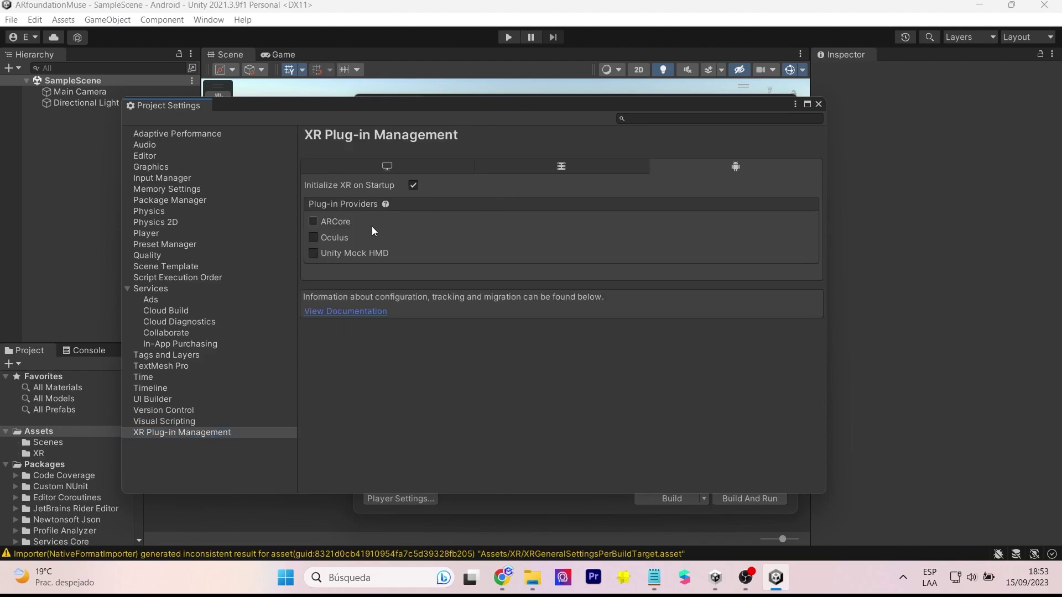
pyautogui.click(313, 222)
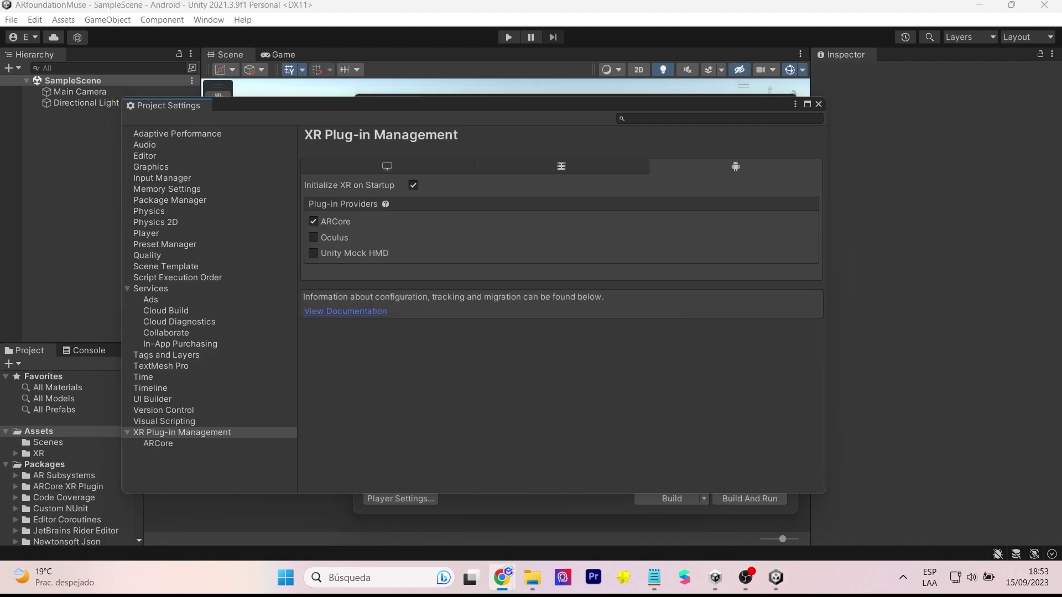
pyautogui.click(818, 105)
# Add the open SampleScene to the scenes in the build
pyautogui.click(745, 218)
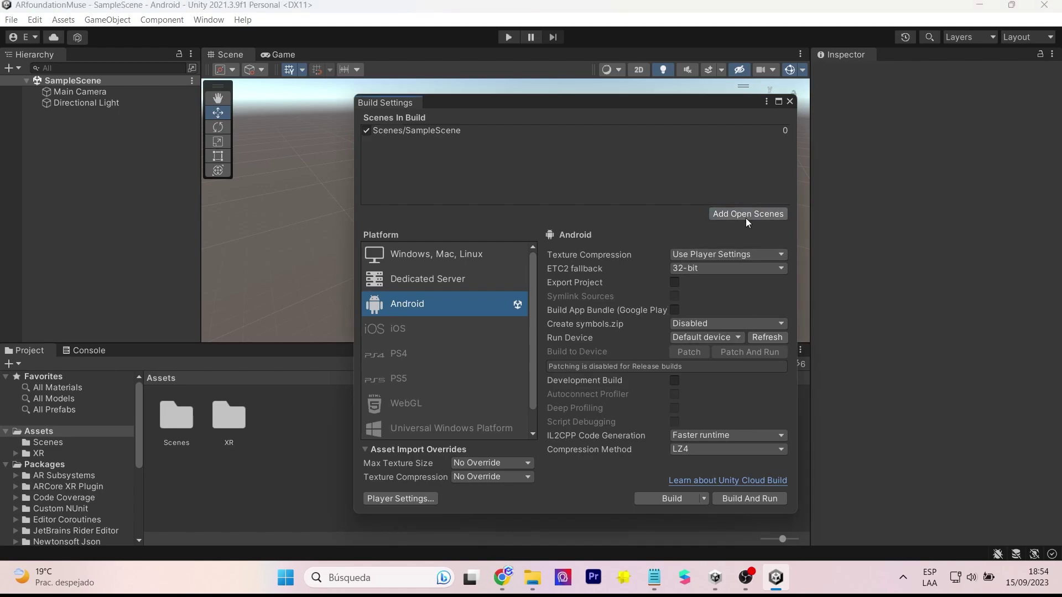
pyautogui.click(789, 101)
pyautogui.click(748, 573)
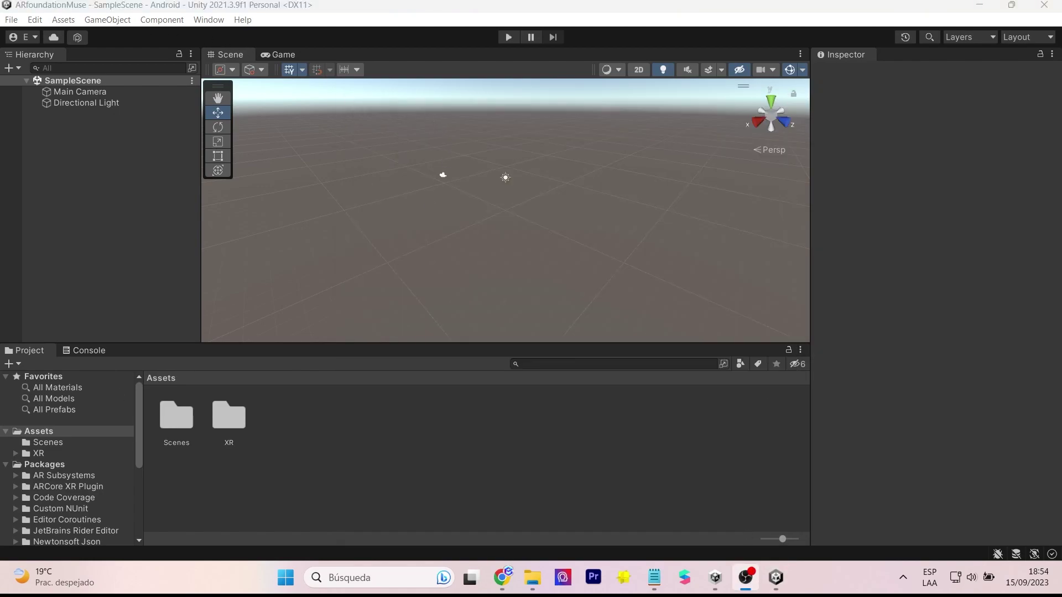
pyautogui.click(209, 19)
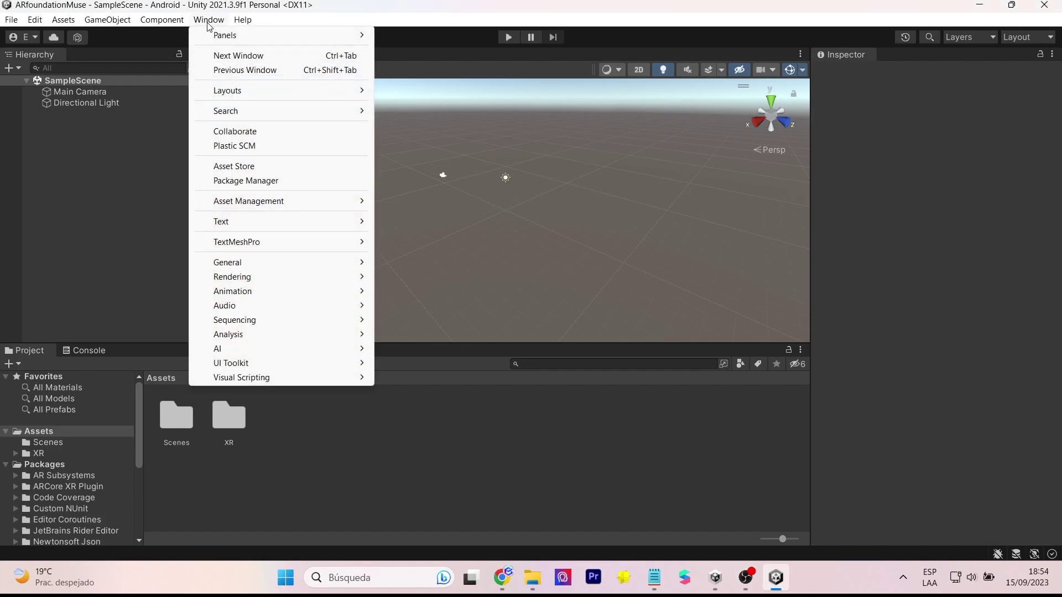
# Compare the installed 4.4.0 and recommended 4.2.1 XR Plugin Management versions in Package Manager
pyautogui.click(267, 183)
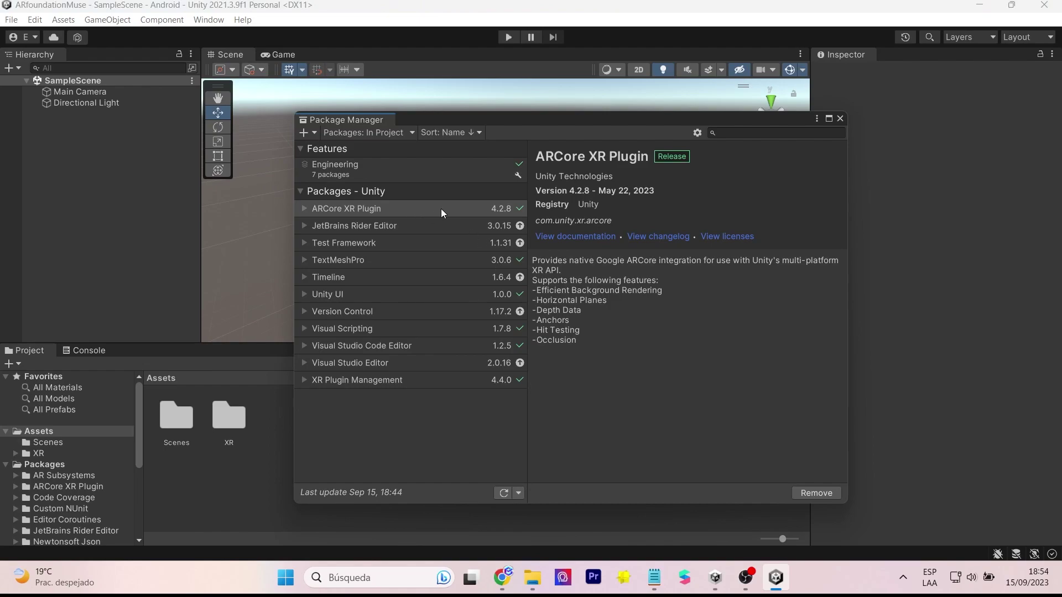
pyautogui.click(366, 383)
pyautogui.click(304, 381)
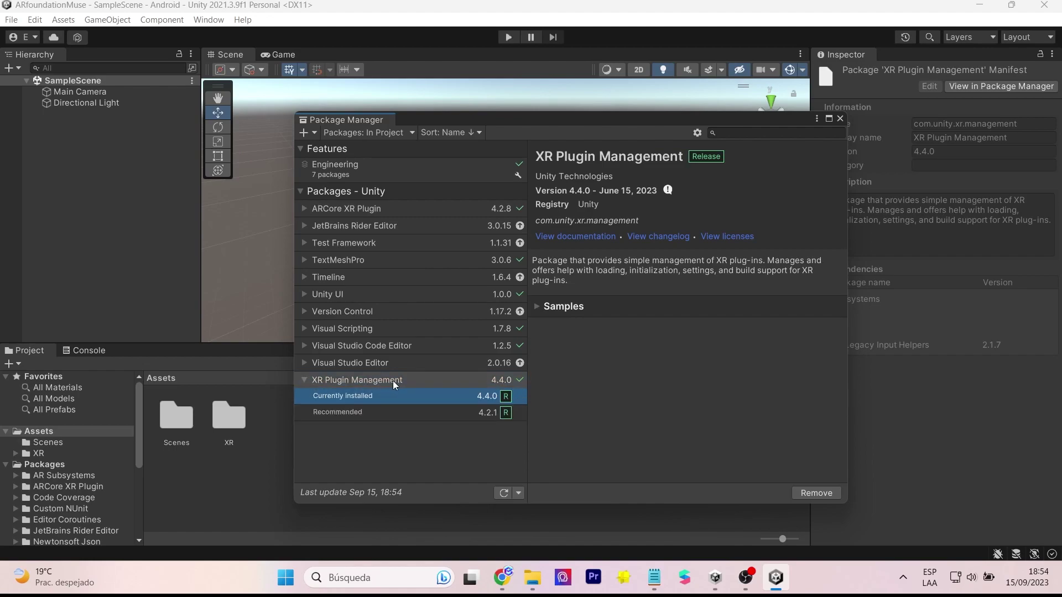
pyautogui.click(374, 411)
pyautogui.click(372, 403)
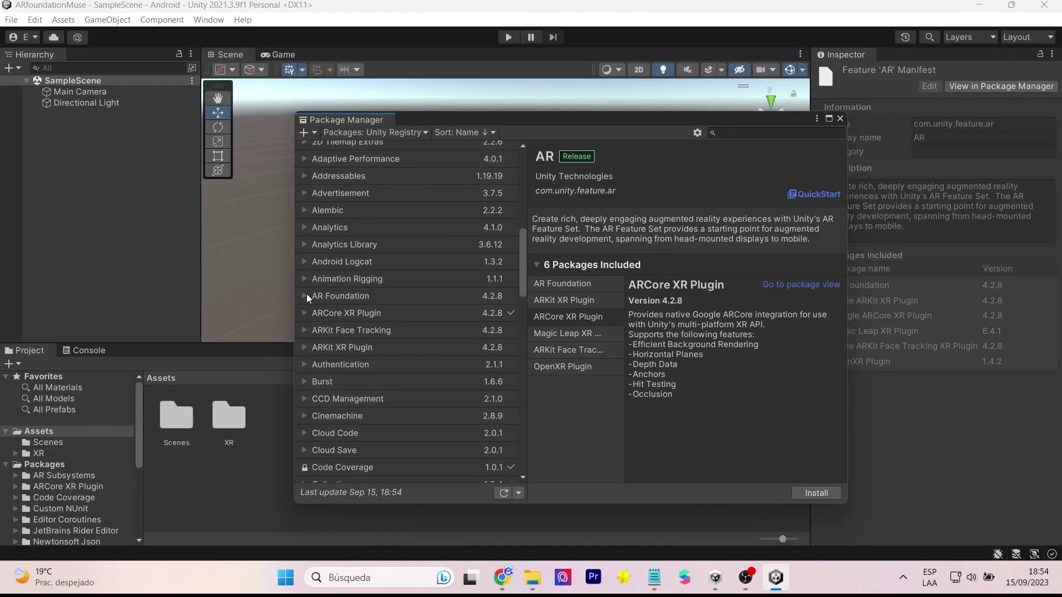
# Install the AR Foundation 4.2.8 package and close Package Manager
pyautogui.click(304, 296)
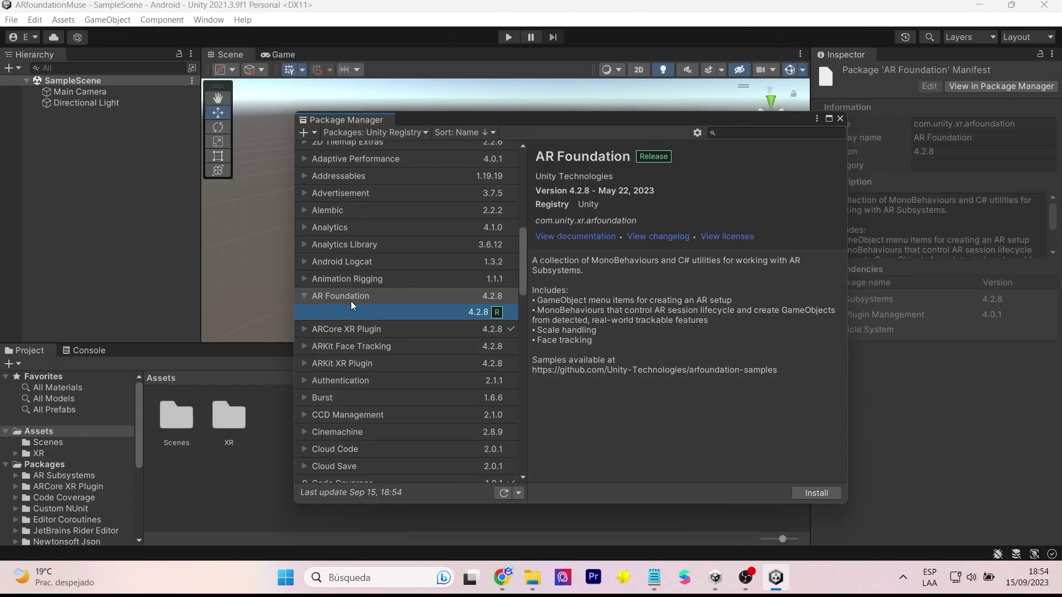
pyautogui.click(805, 489)
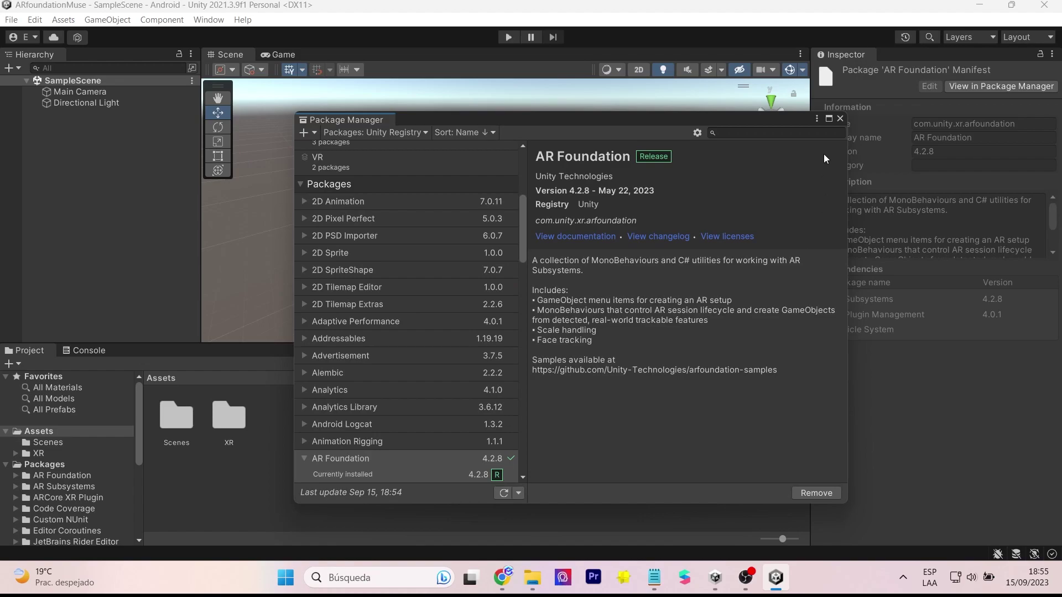
pyautogui.click(839, 121)
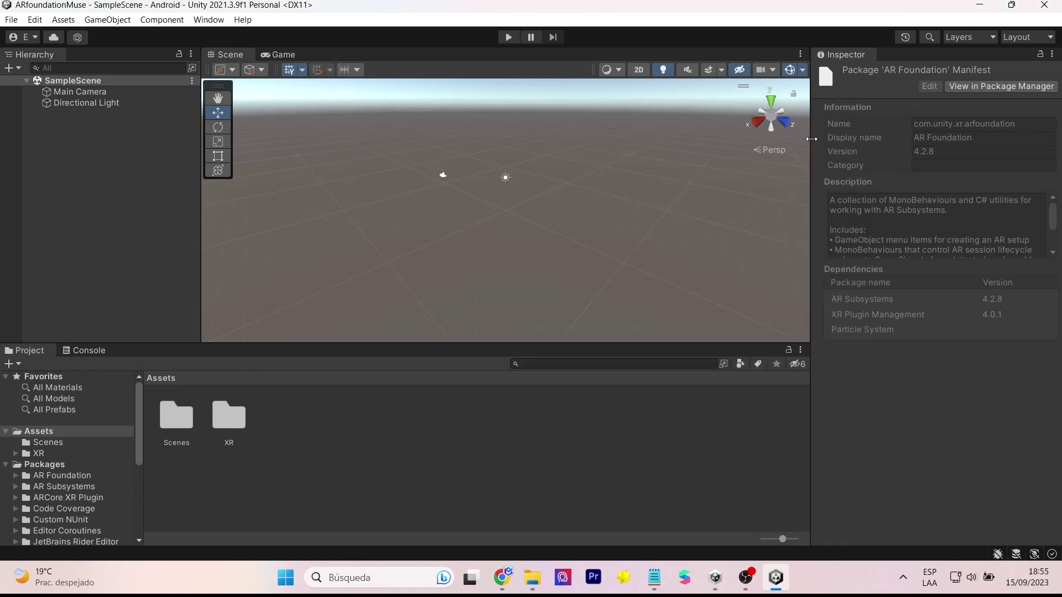
# Add an AR Session to the scene from the Hierarchy's XR menu
pyautogui.click(91, 174)
pyautogui.rightClick(91, 175)
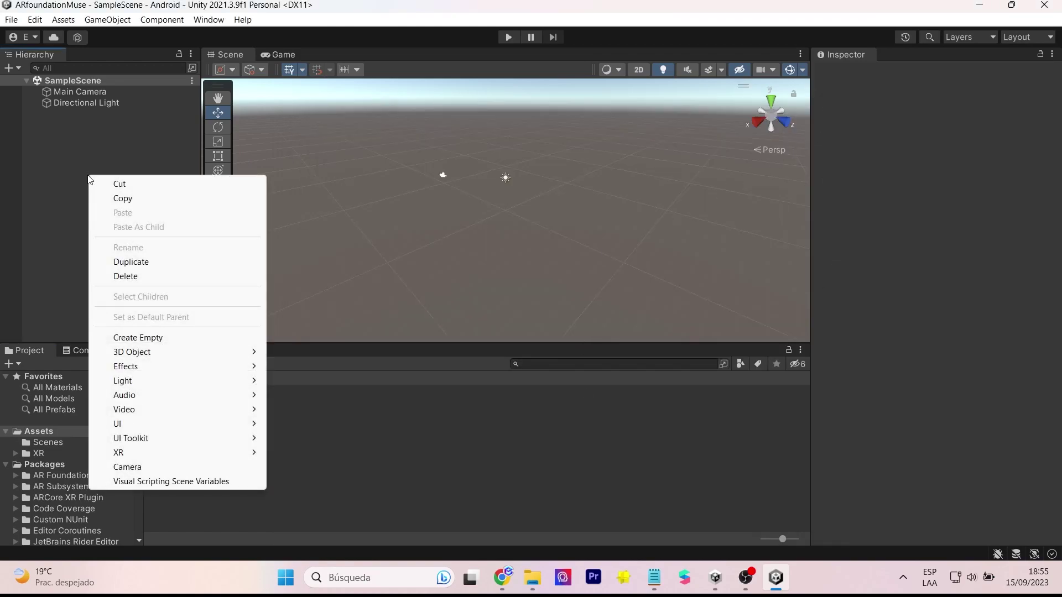
pyautogui.moveTo(172, 452)
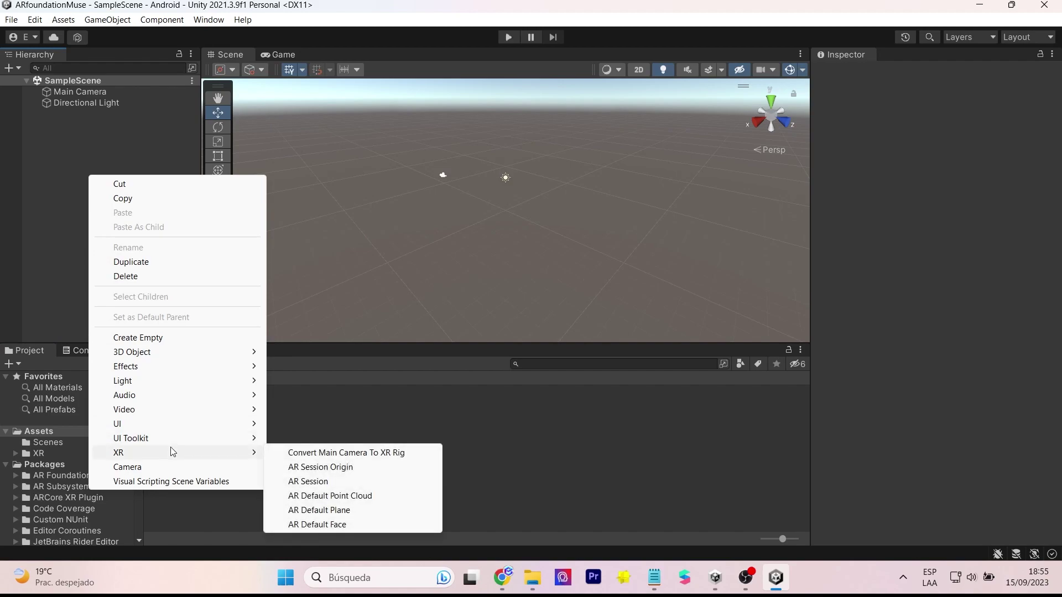
pyautogui.click(326, 482)
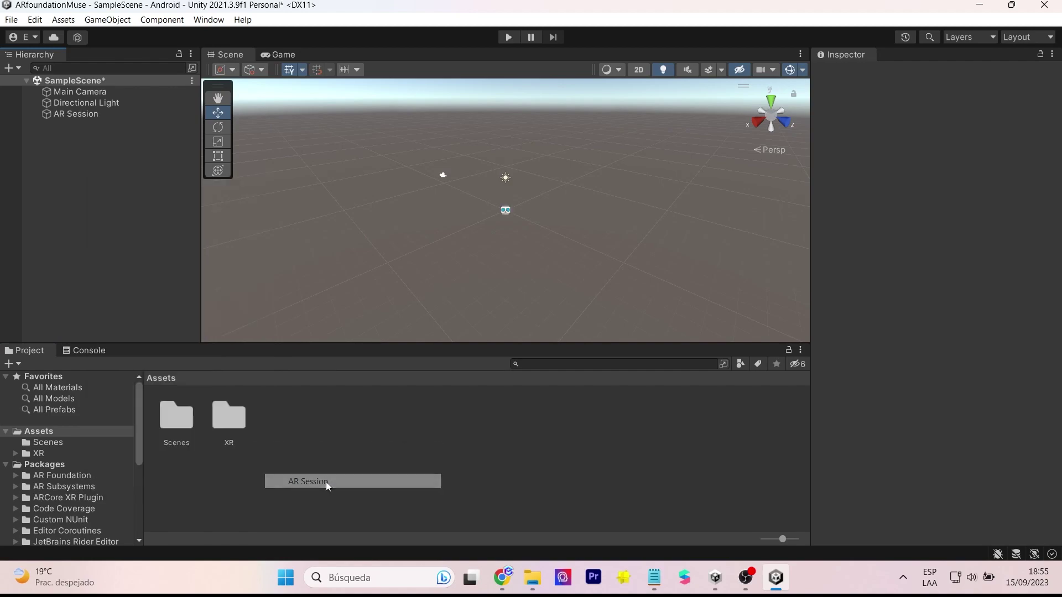
# Add an AR Session Origin with its AR Camera, then select the original Main Camera
pyautogui.rightClick(92, 165)
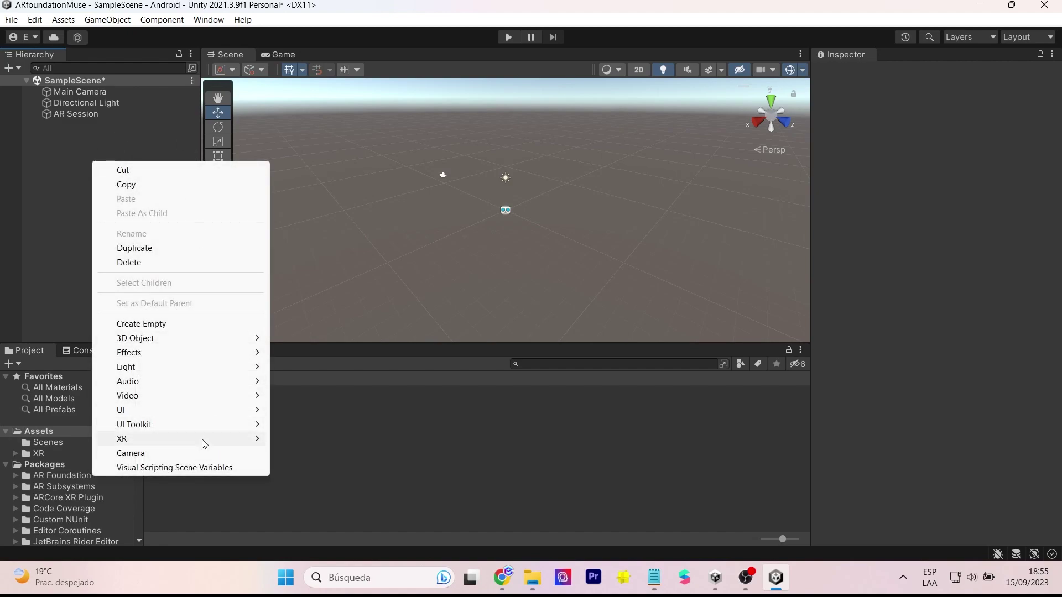
pyautogui.moveTo(202, 439)
pyautogui.click(310, 453)
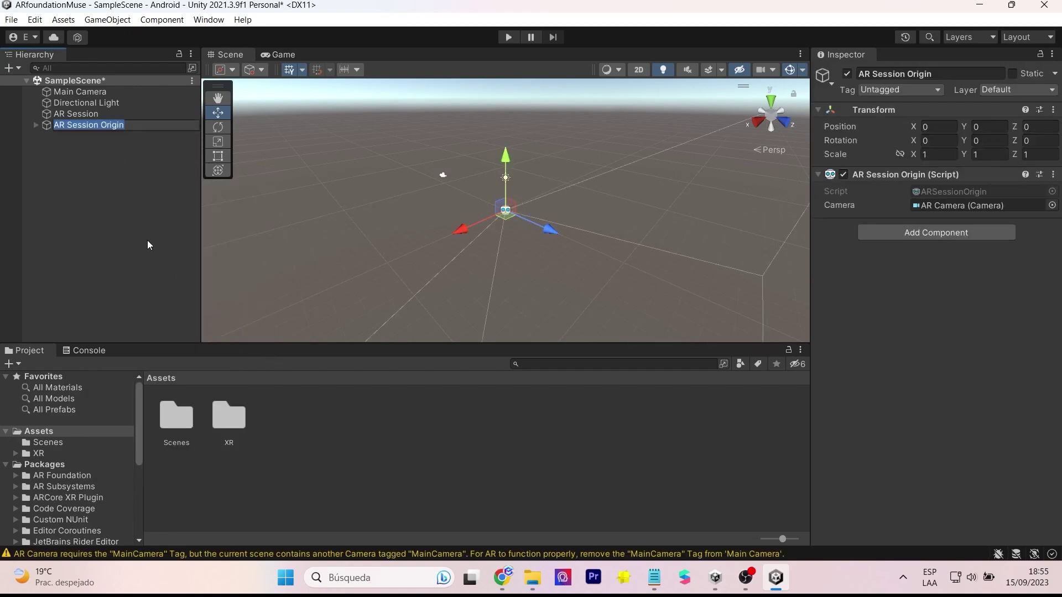
pyautogui.click(86, 94)
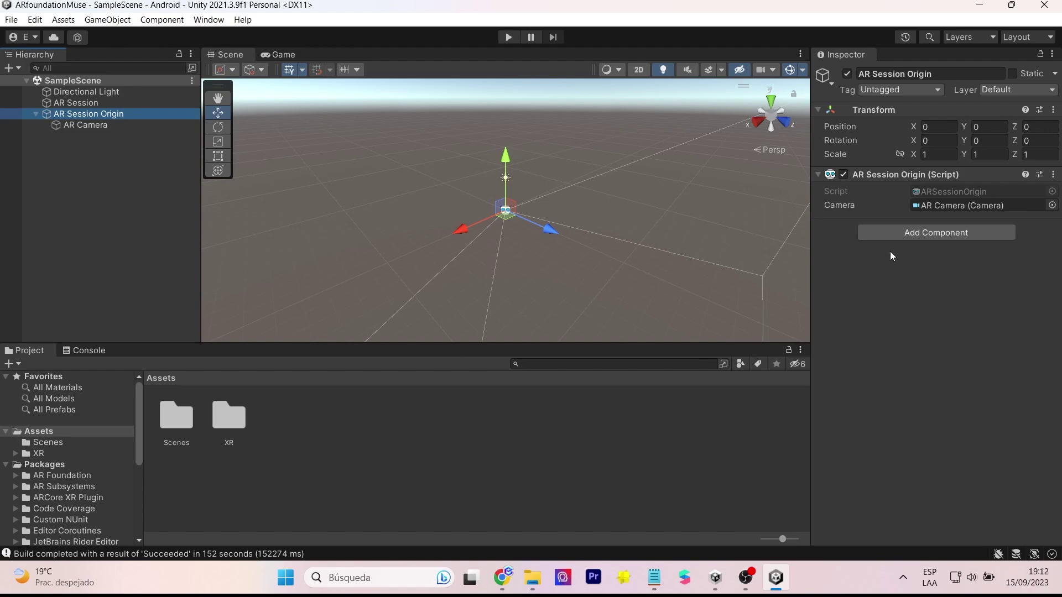
# Search components for 'ar' and add AR Tracked Image Manager to AR Session Origin
pyautogui.click(899, 235)
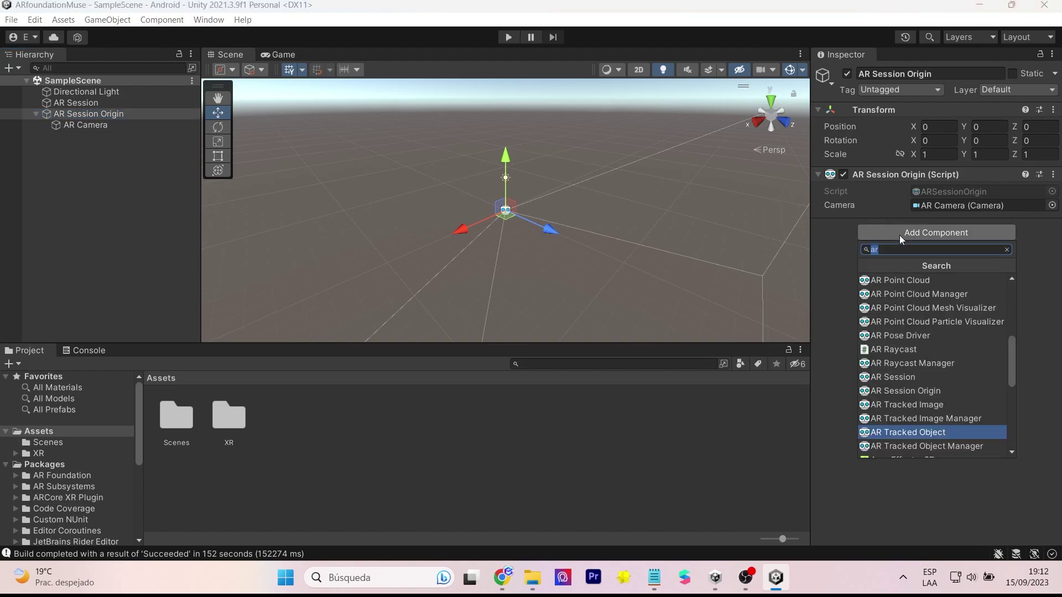
pyautogui.click(904, 250)
pyautogui.scroll(-3, 903, 343)
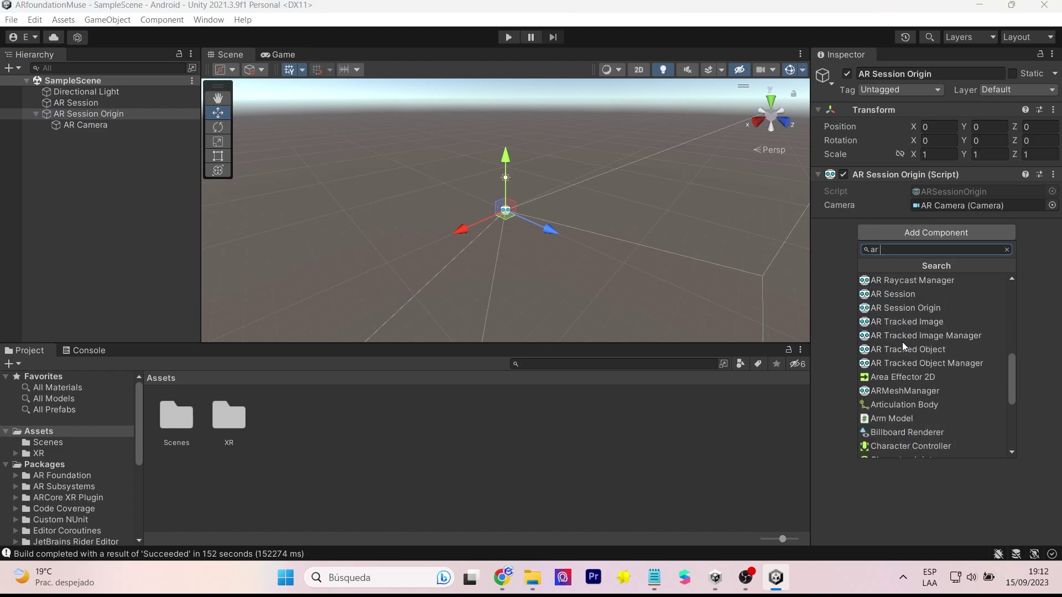
pyautogui.scroll(-3, 920, 354)
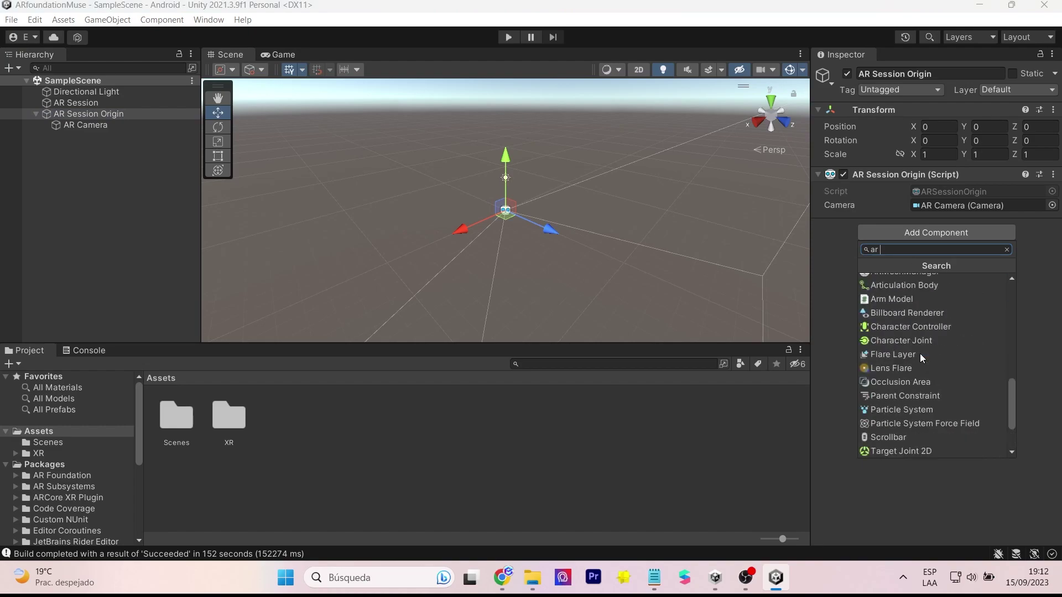
pyautogui.scroll(5, 920, 354)
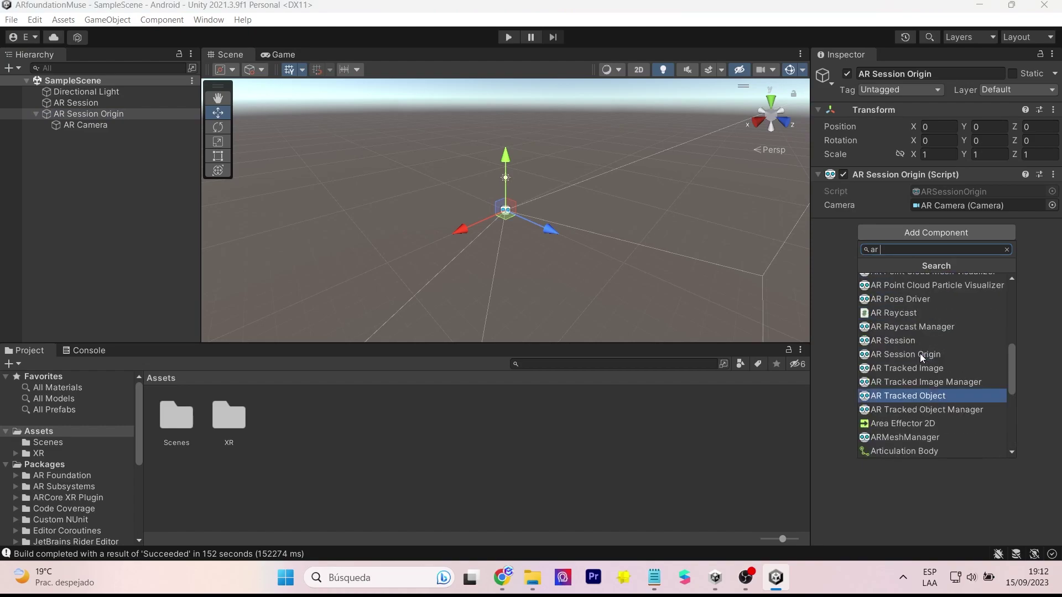
pyautogui.click(932, 385)
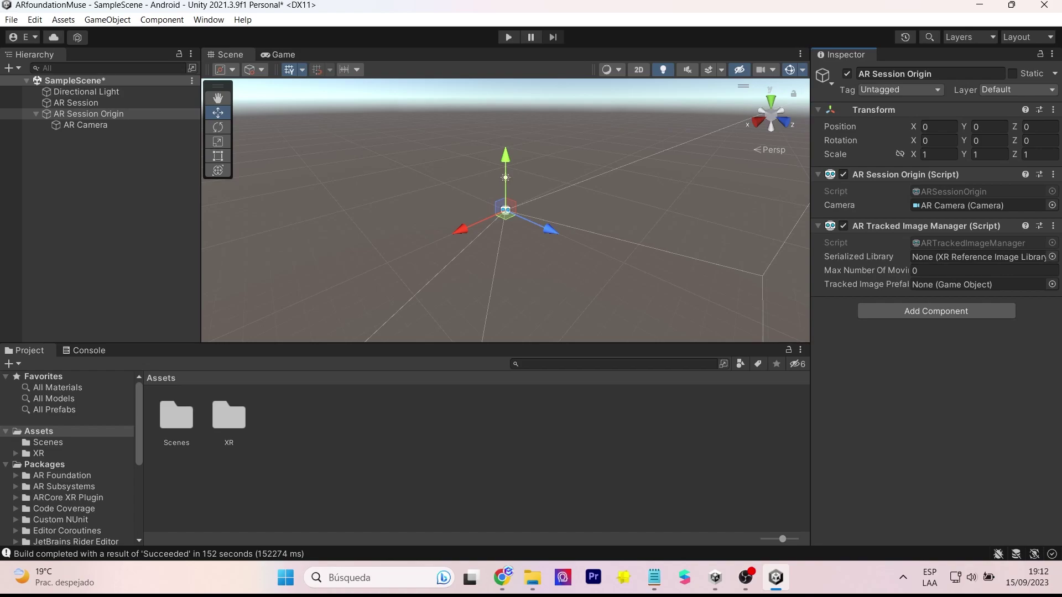
pyautogui.press('super+e')
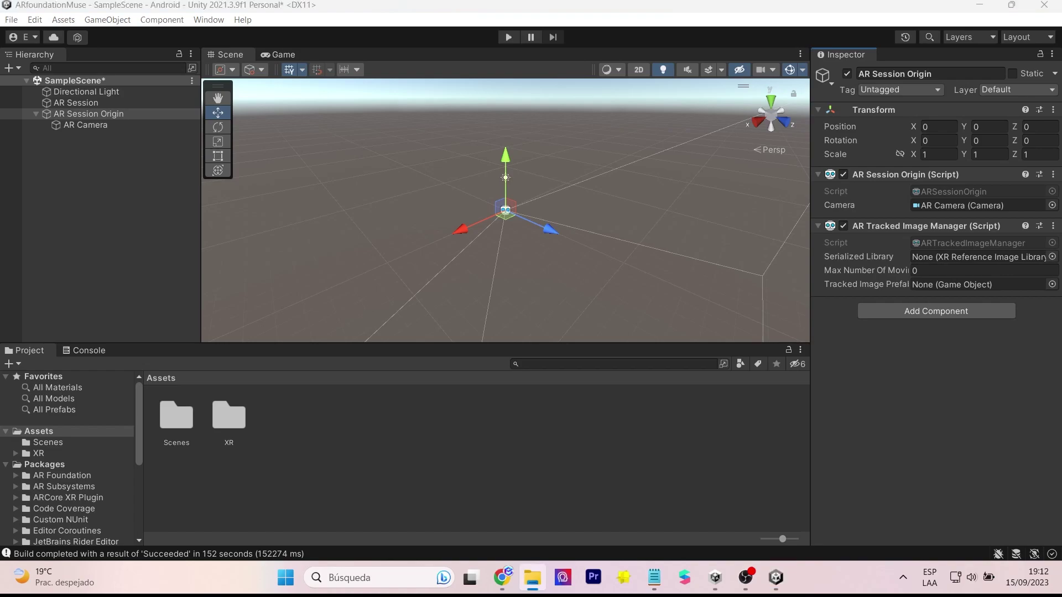
# Import the two image files into Assets and create an XR Reference Image Library asset
pyautogui.moveTo(351, 433); pyautogui.dragTo(390, 473)
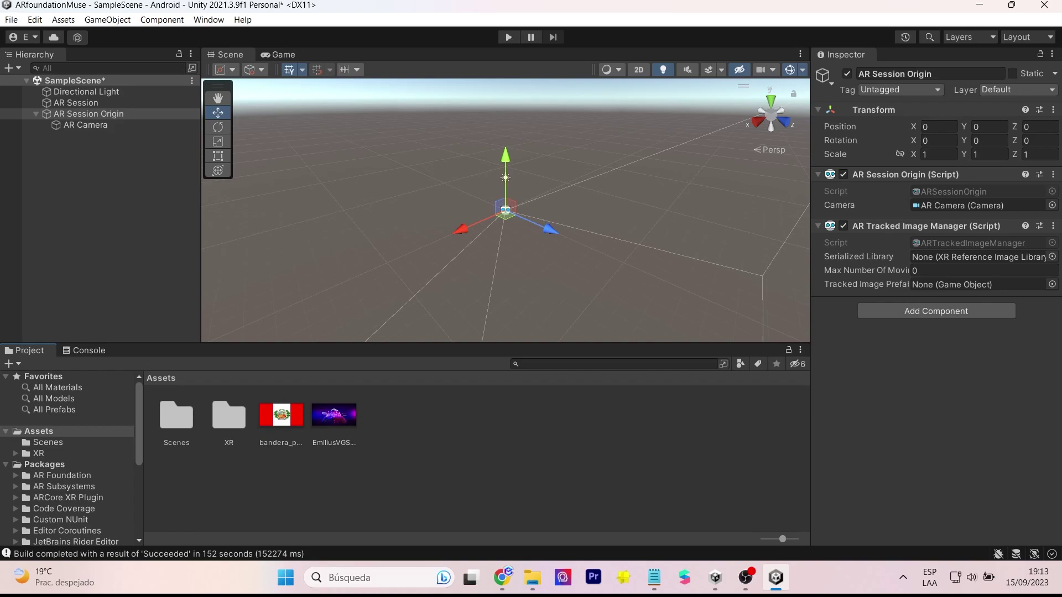
pyautogui.rightClick(459, 426)
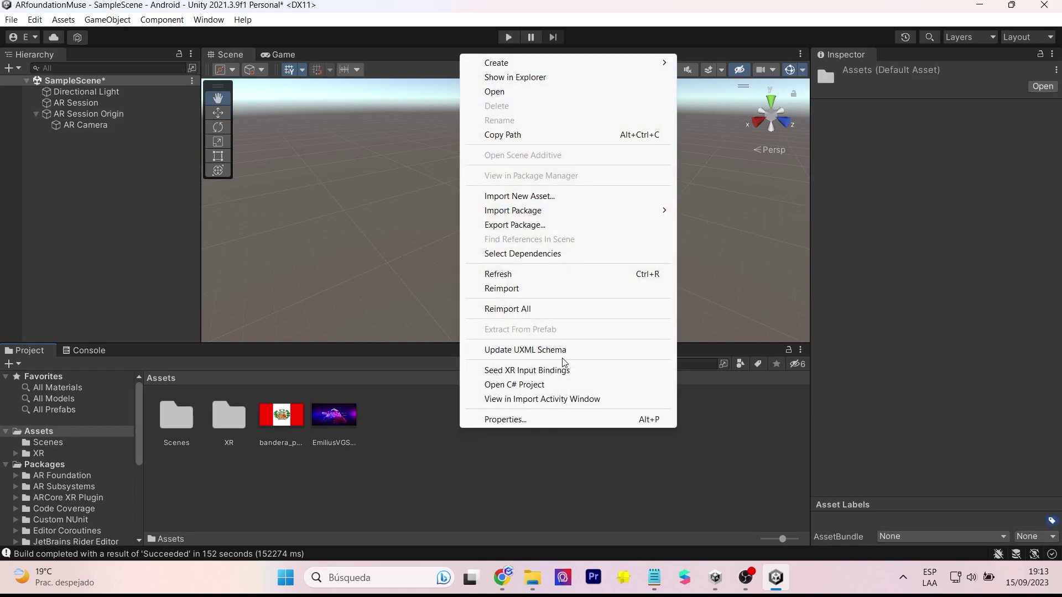
pyautogui.moveTo(586, 65)
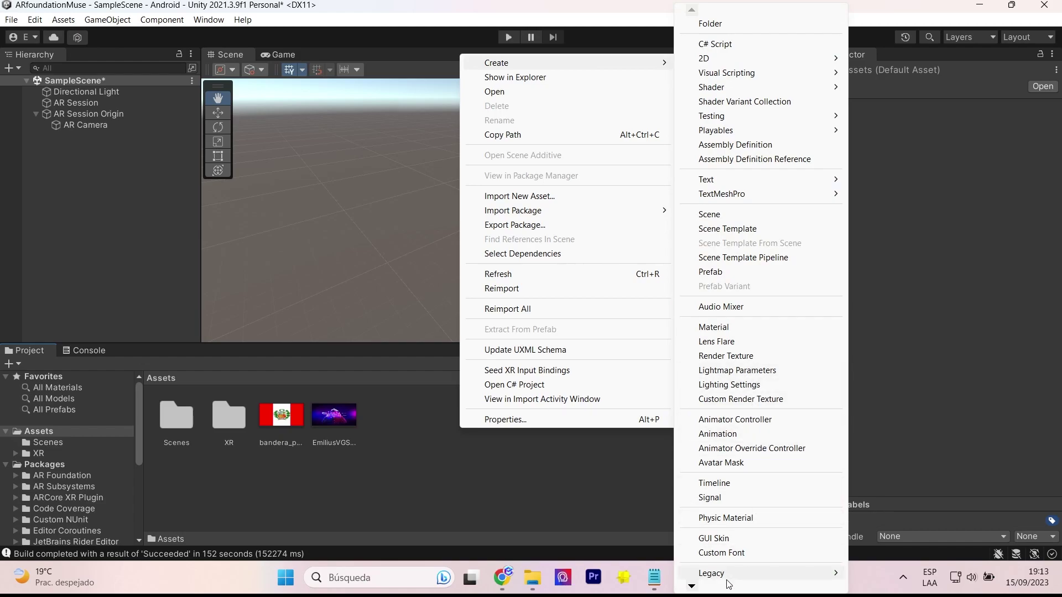
pyautogui.moveTo(691, 588)
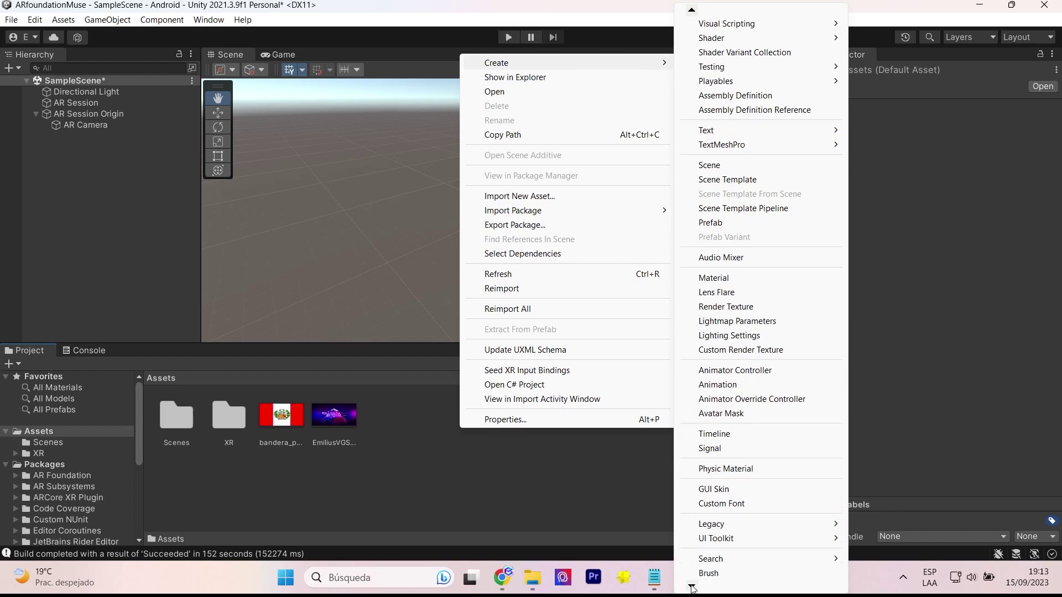
pyautogui.moveTo(818, 576)
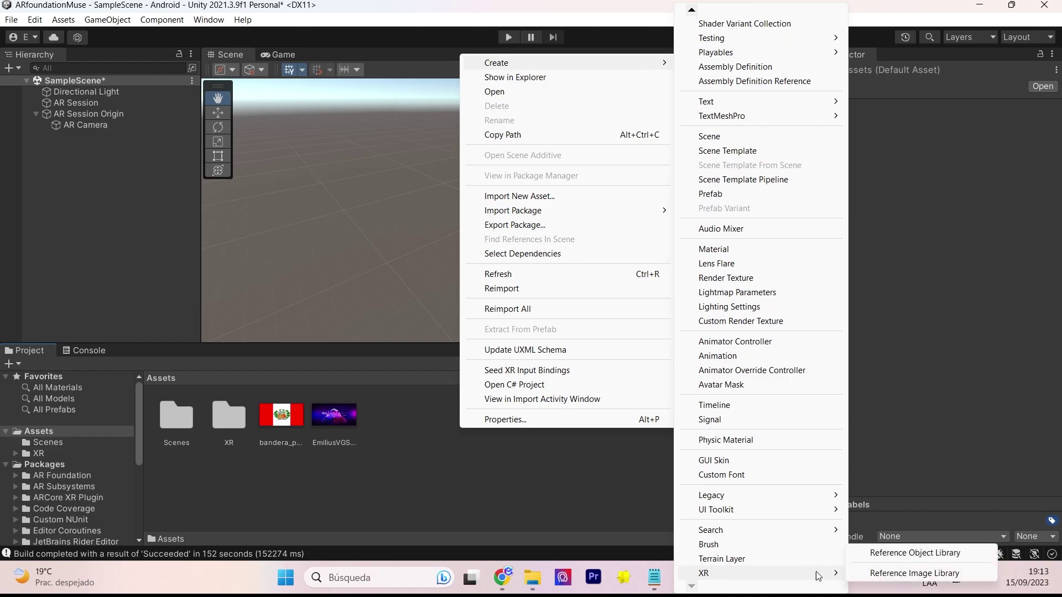
pyautogui.click(923, 574)
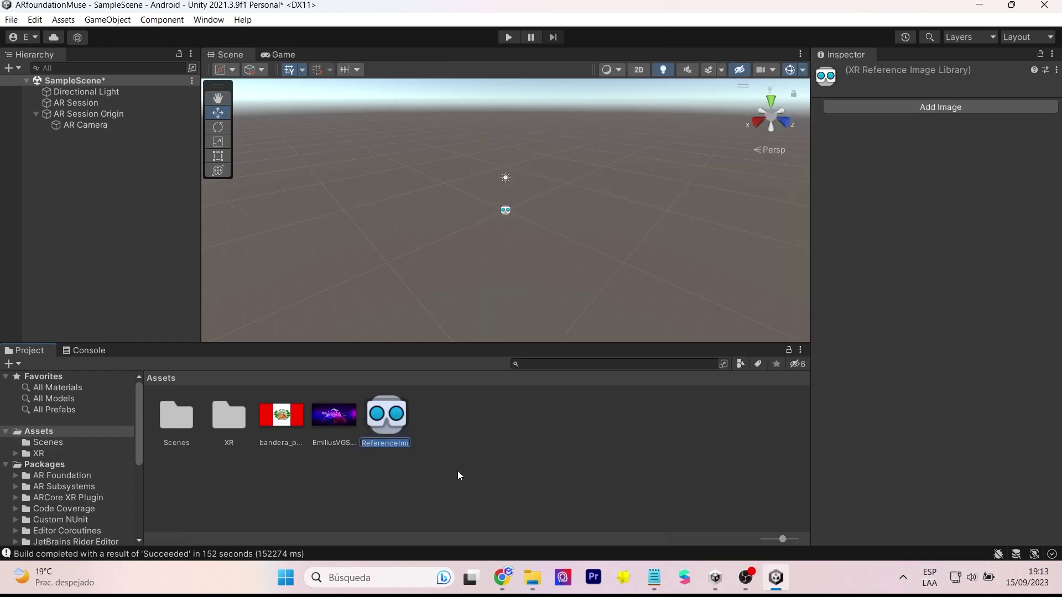
# Add a library image entry using the EmiliusVGS-Portada-YouTube texture
pyautogui.click(926, 109)
pyautogui.moveTo(338, 417); pyautogui.dragTo(838, 120)
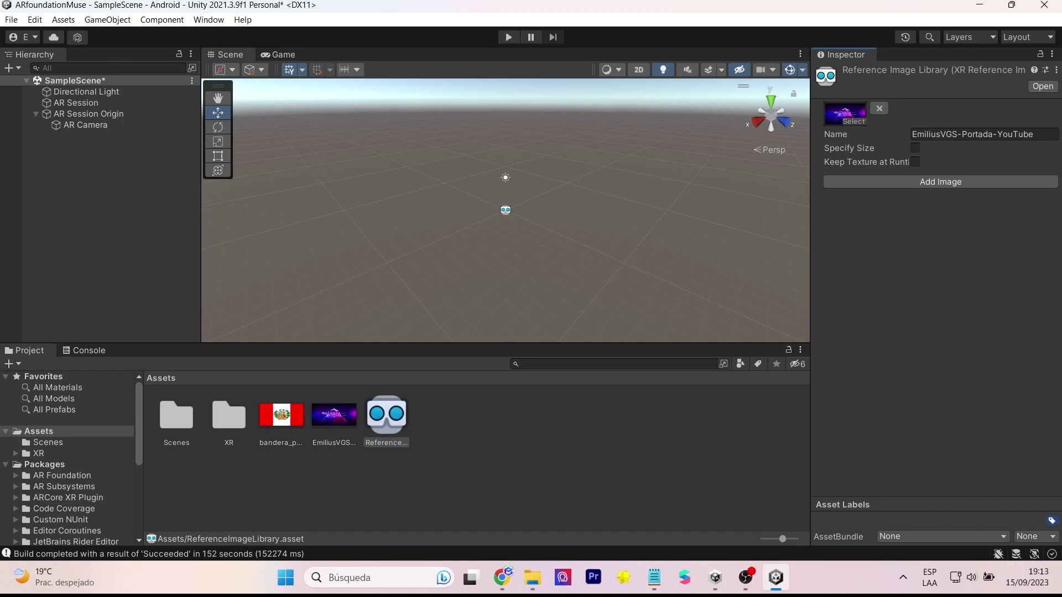
pyautogui.click(553, 486)
pyautogui.click(745, 576)
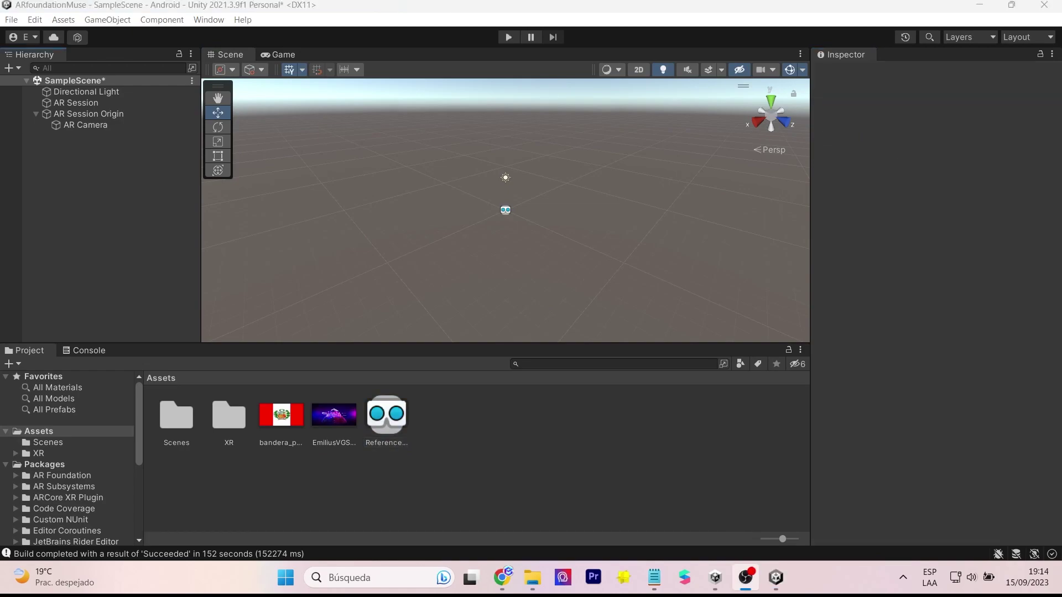
# Create a 3D Sphere, save it into Assets as a prefab, and delete the scene copy
pyautogui.rightClick(157, 244)
pyautogui.moveTo(243, 420)
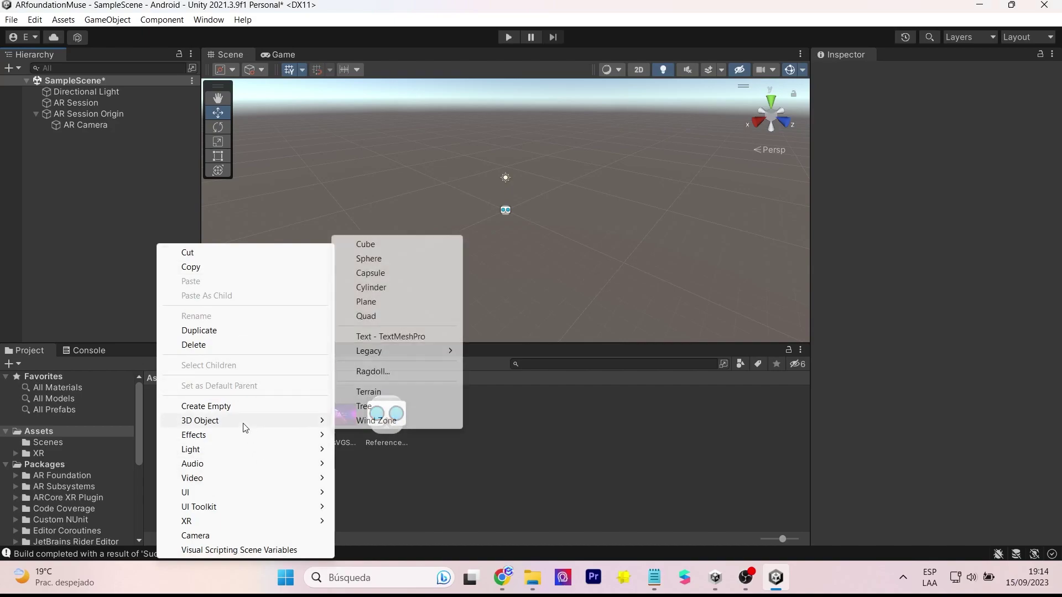
pyautogui.click(375, 257)
pyautogui.click(71, 147)
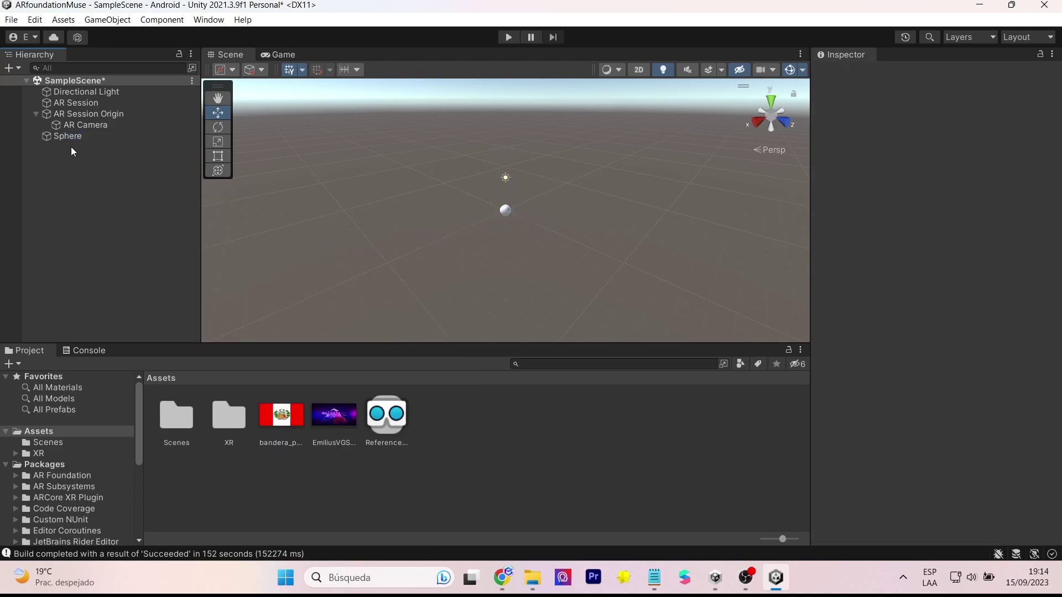
pyautogui.moveTo(71, 137); pyautogui.dragTo(506, 472)
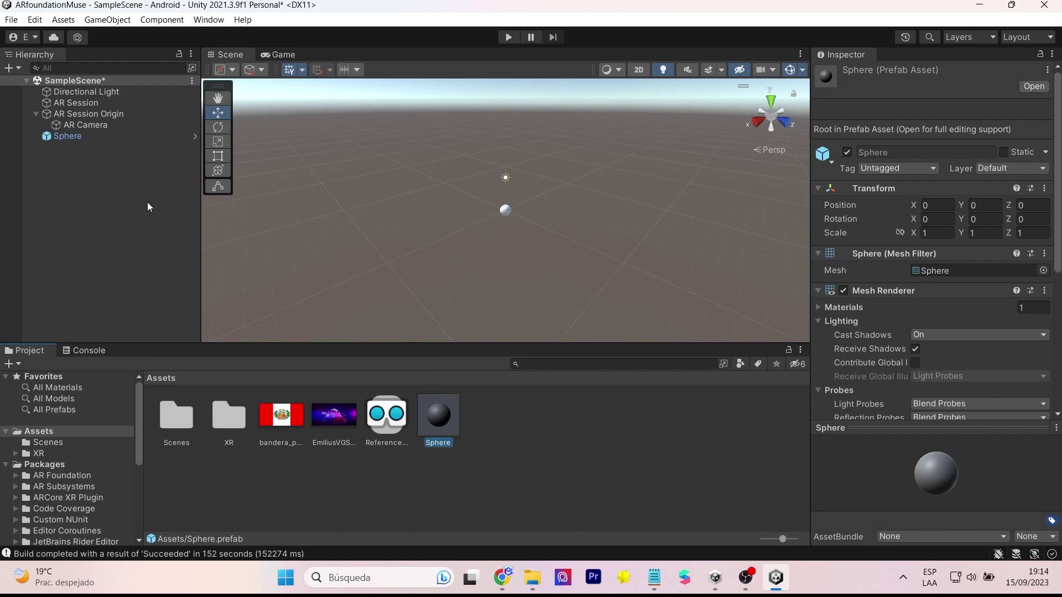
pyautogui.click(68, 138)
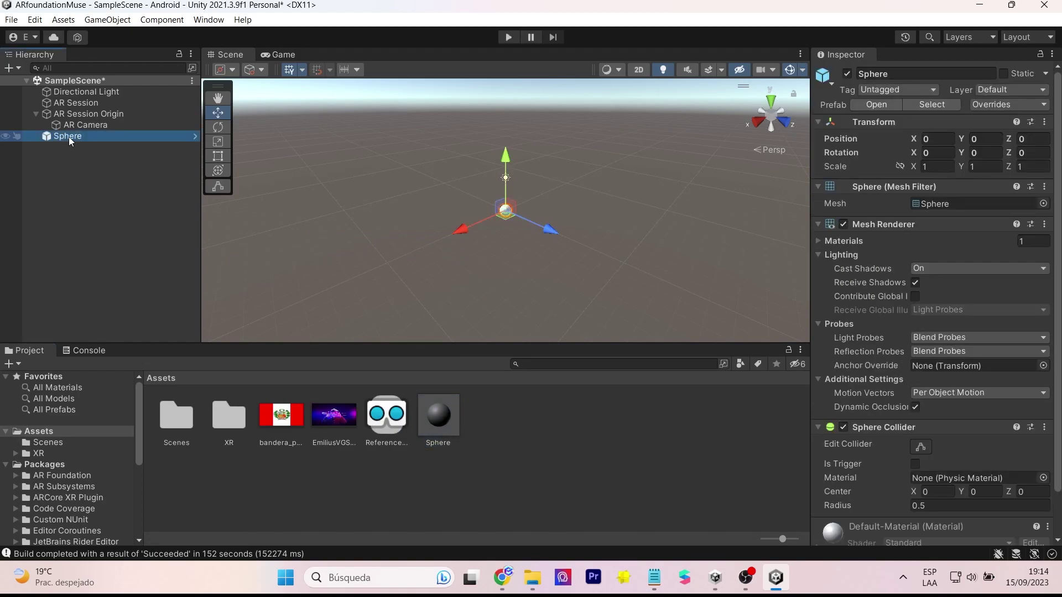
pyautogui.press('Delete')
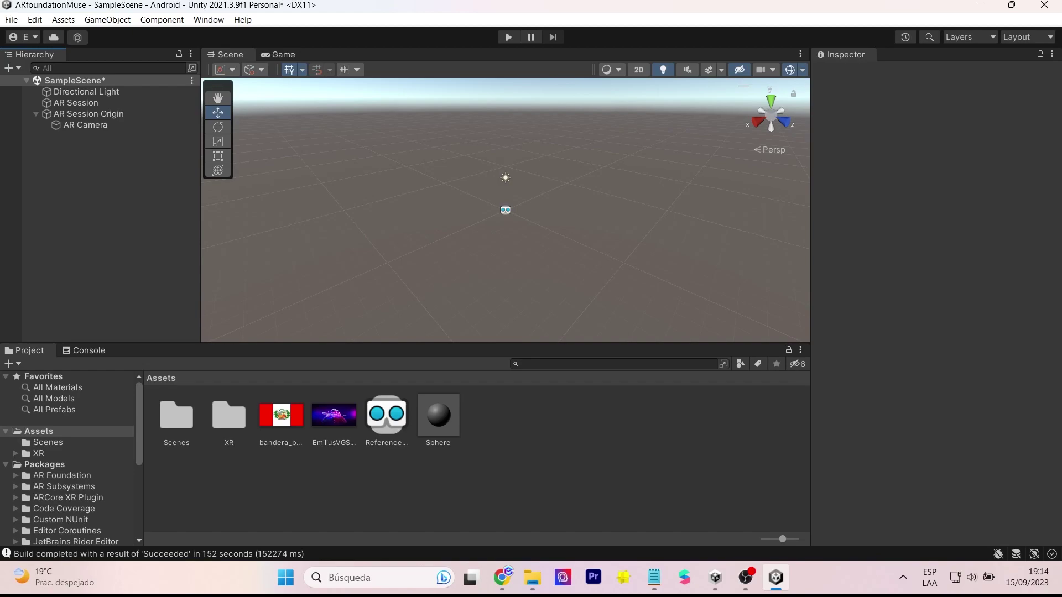
# On AR Session Origin, set Tracked Image Prefab to Sphere and Serialized Library to ReferenceImageLibrary
pyautogui.click(96, 114)
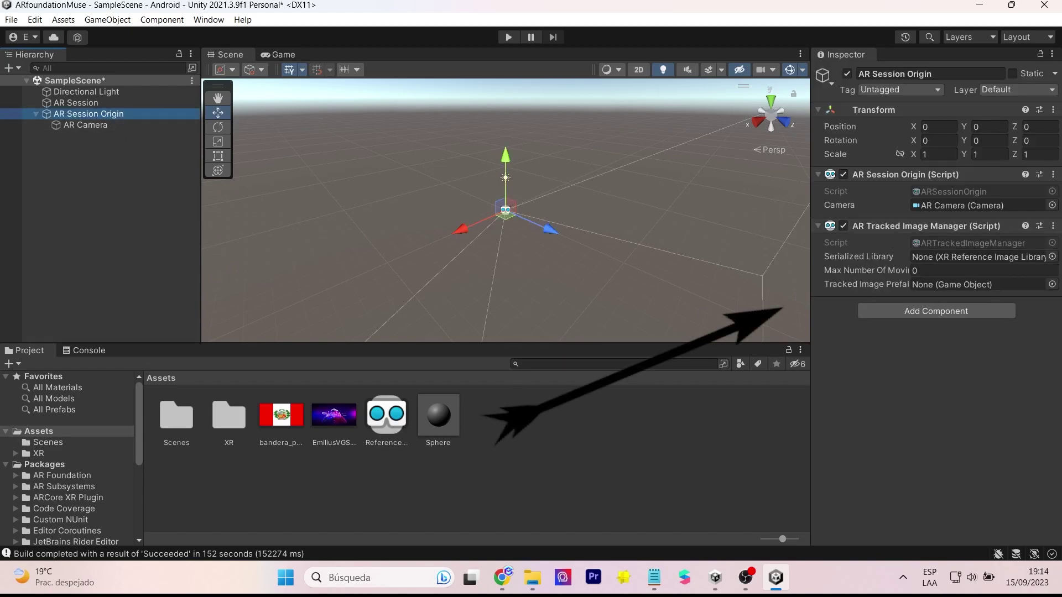
pyautogui.moveTo(438, 414); pyautogui.dragTo(930, 286)
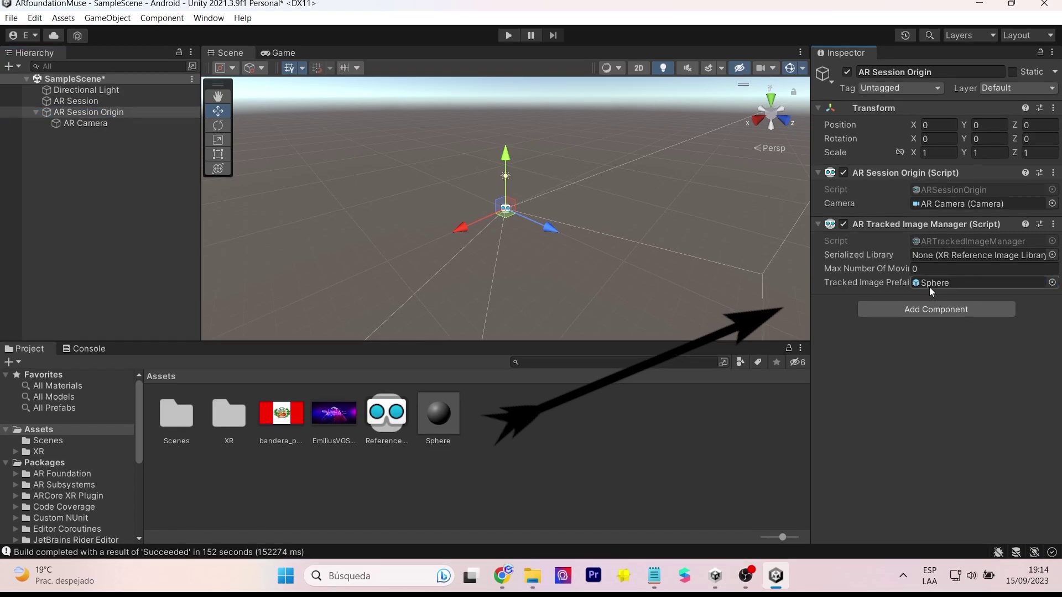
pyautogui.moveTo(404, 422); pyautogui.dragTo(961, 264)
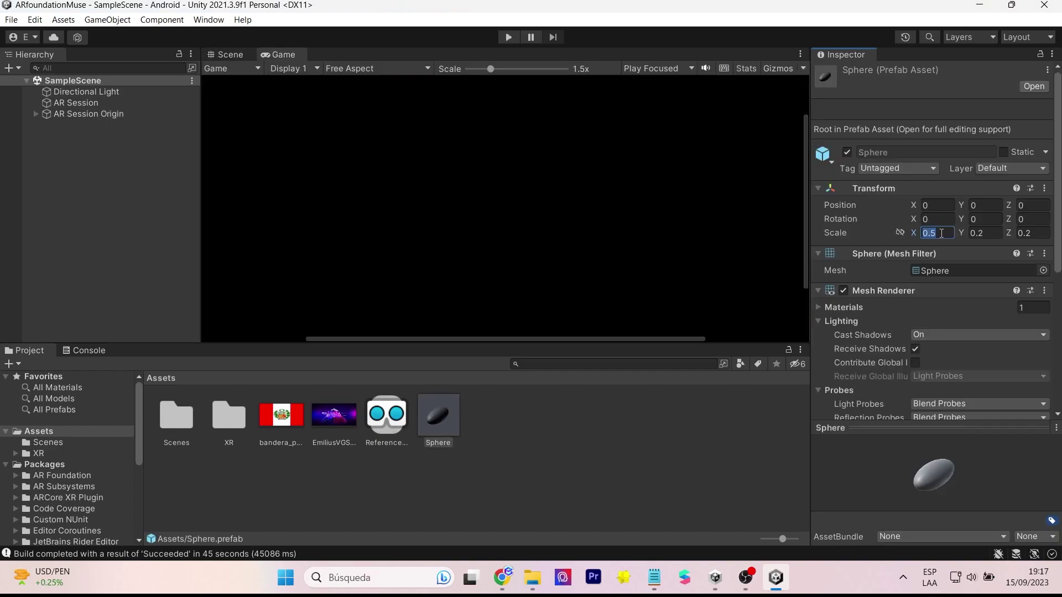
# Set the Sphere prefab's Transform Scale to 0.3 on X, Y and Z
pyautogui.press('BackSpace')
pyautogui.write('5')
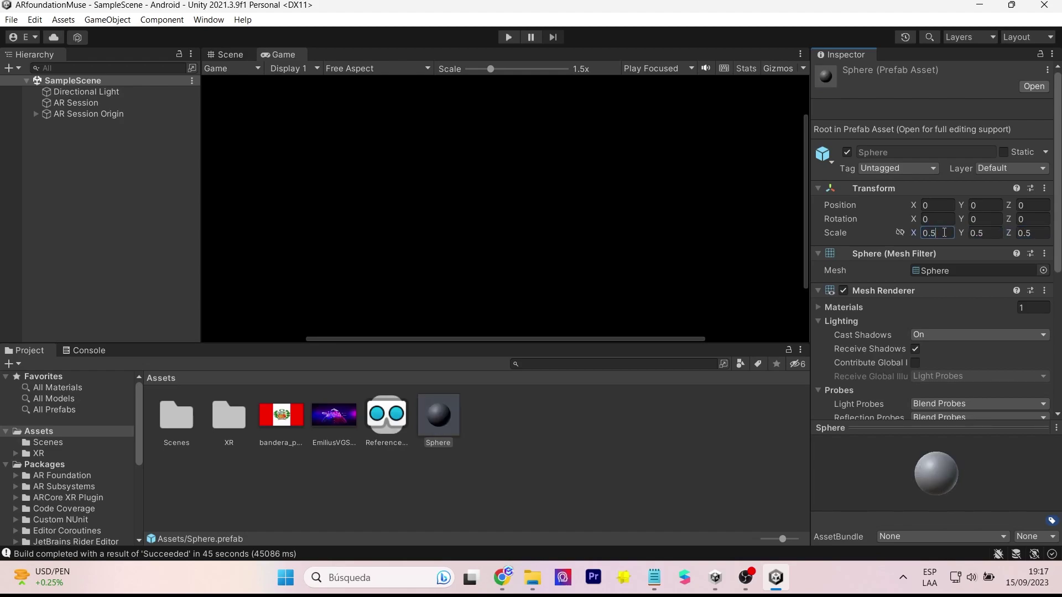
pyautogui.press('BackSpace')
pyautogui.write('3')
pyautogui.press('BackSpace')
pyautogui.write('3')
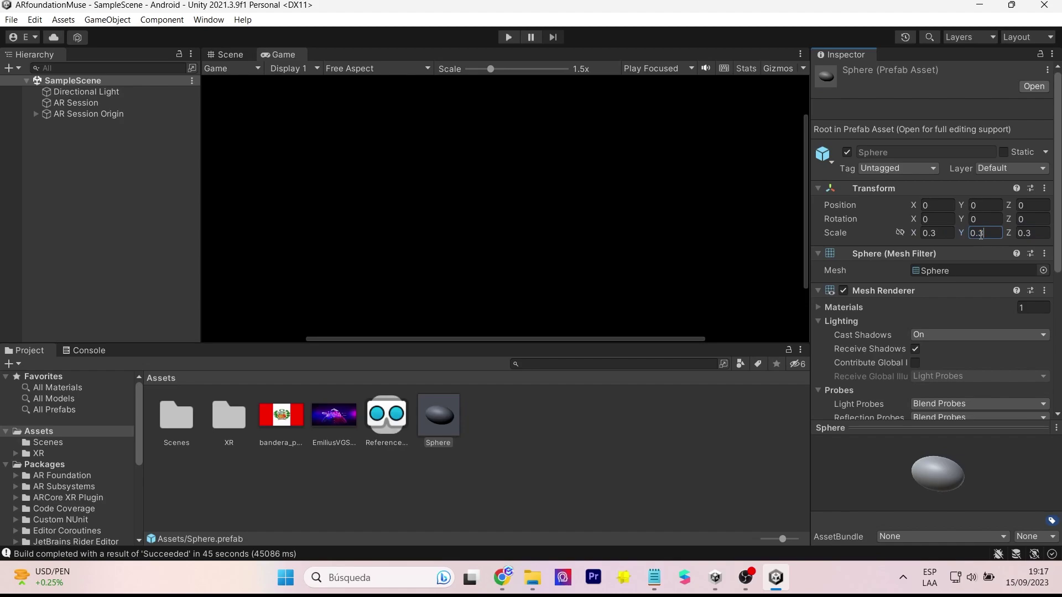
pyautogui.click(1026, 237)
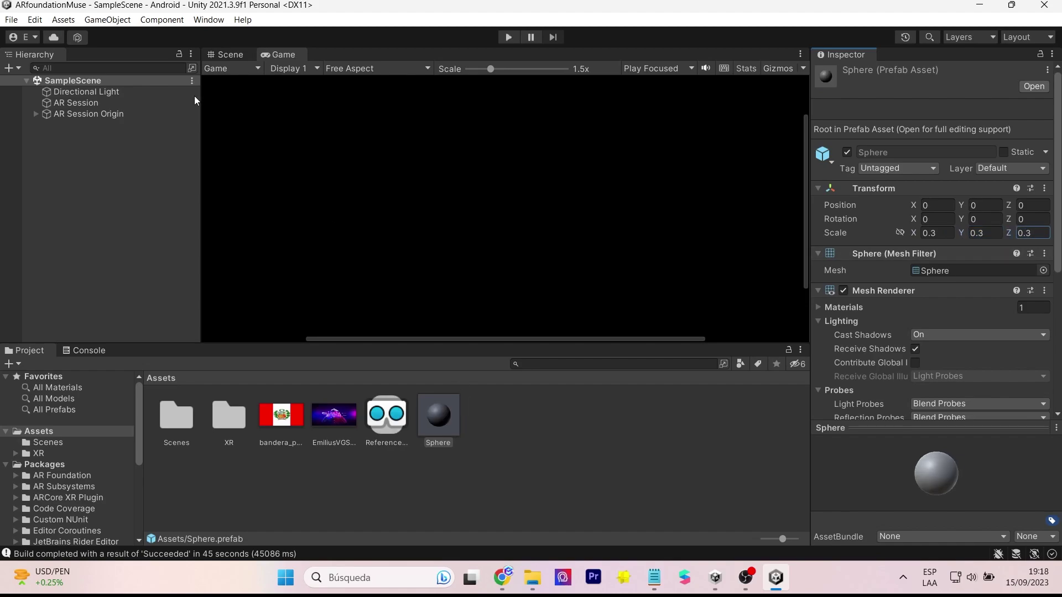
pyautogui.click(226, 54)
pyautogui.click(572, 204)
# Open Build Settings from the File menu to build the AR scene for Android
pyautogui.click(11, 20)
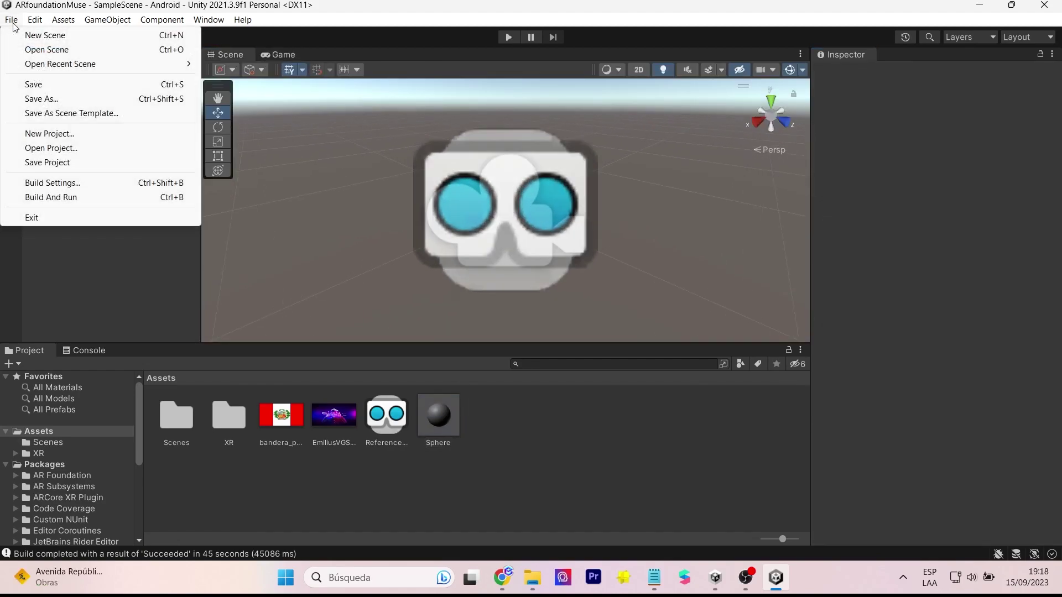
pyautogui.click(69, 188)
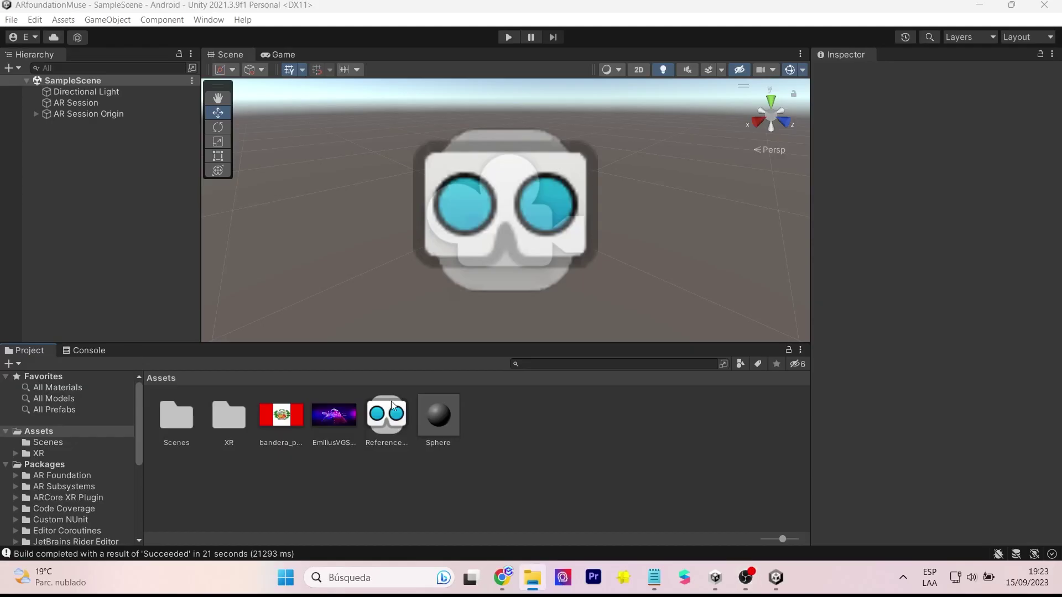
# Import car3.fbx into Assets and make it the Tracked Image Prefab on AR Session Origin
pyautogui.moveTo(541, 447); pyautogui.dragTo(541, 448)
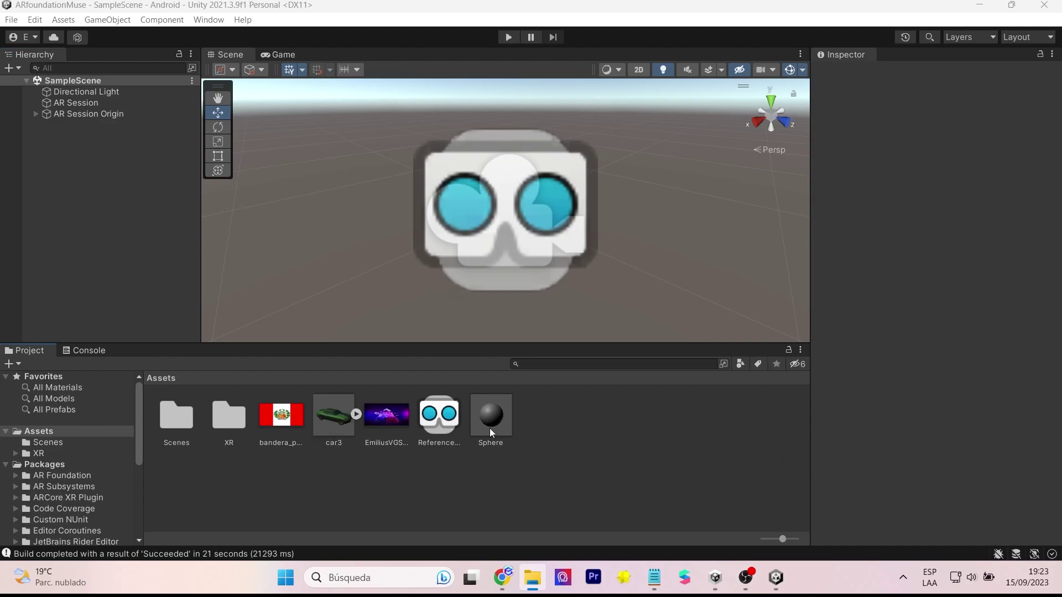
pyautogui.click(104, 114)
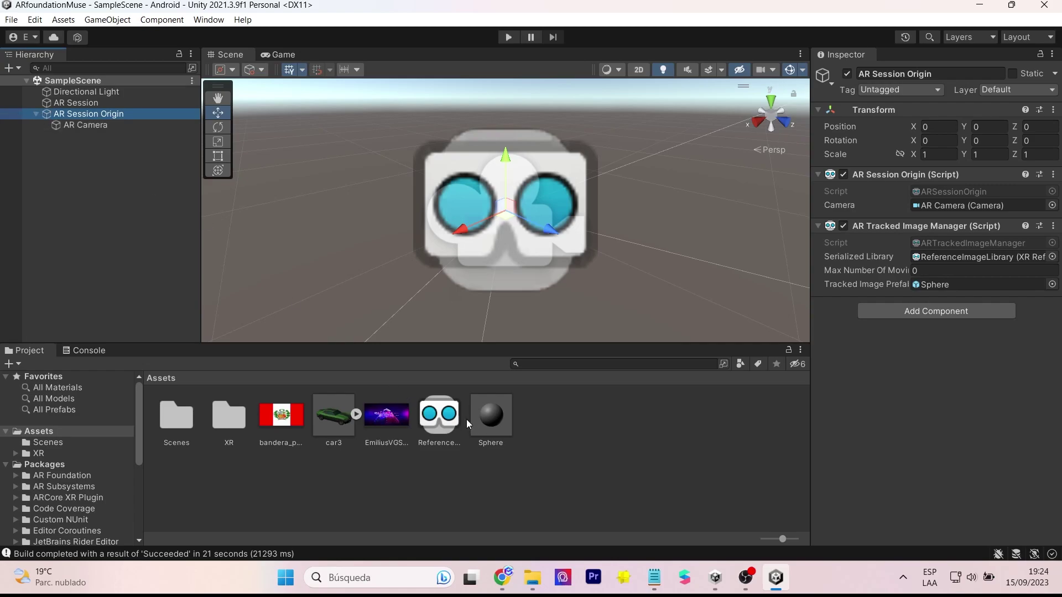
pyautogui.moveTo(336, 418); pyautogui.dragTo(874, 330)
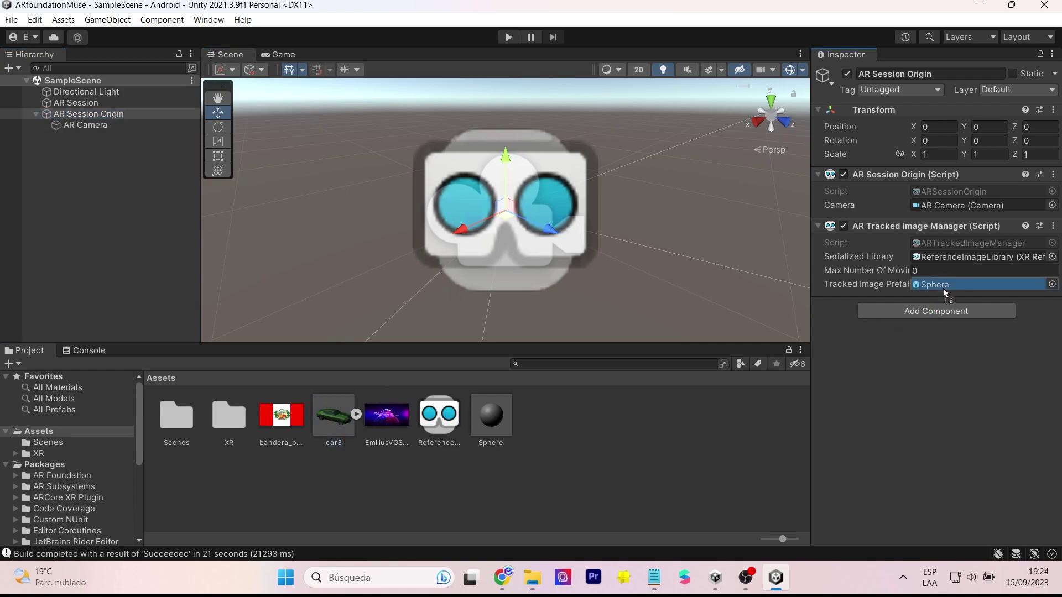
pyautogui.moveTo(944, 288); pyautogui.dragTo(943, 287)
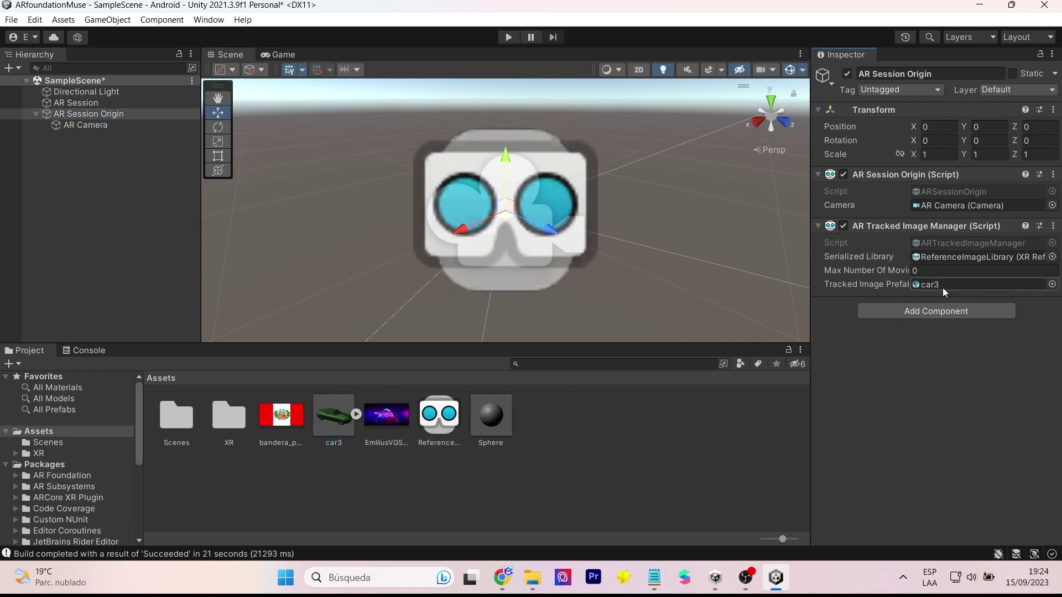
pyautogui.click(327, 424)
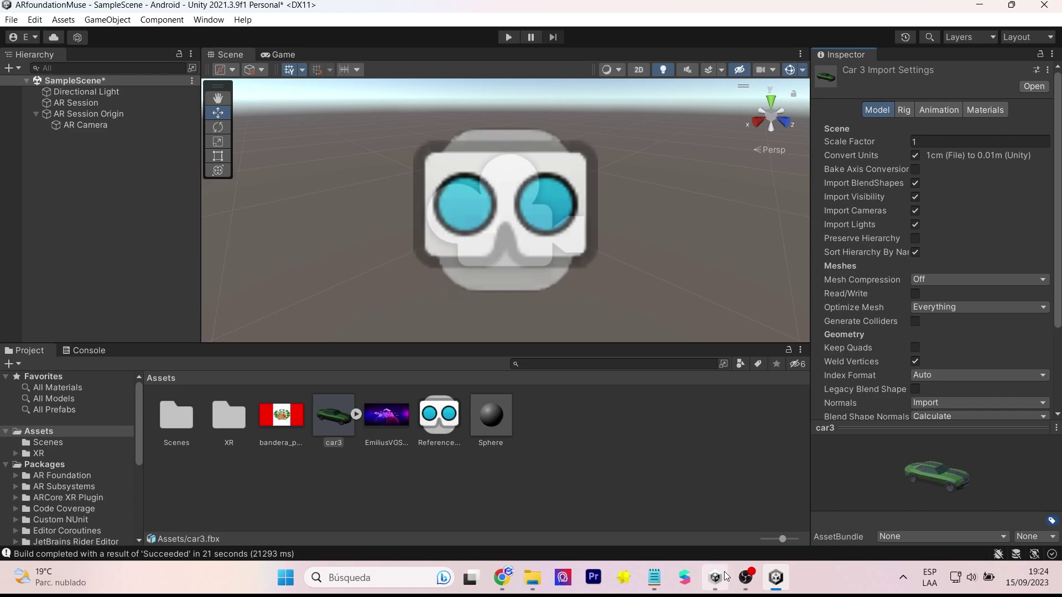
# Build and run the Android app as muse, saving the modified scene first
pyautogui.click(11, 19)
pyautogui.click(38, 181)
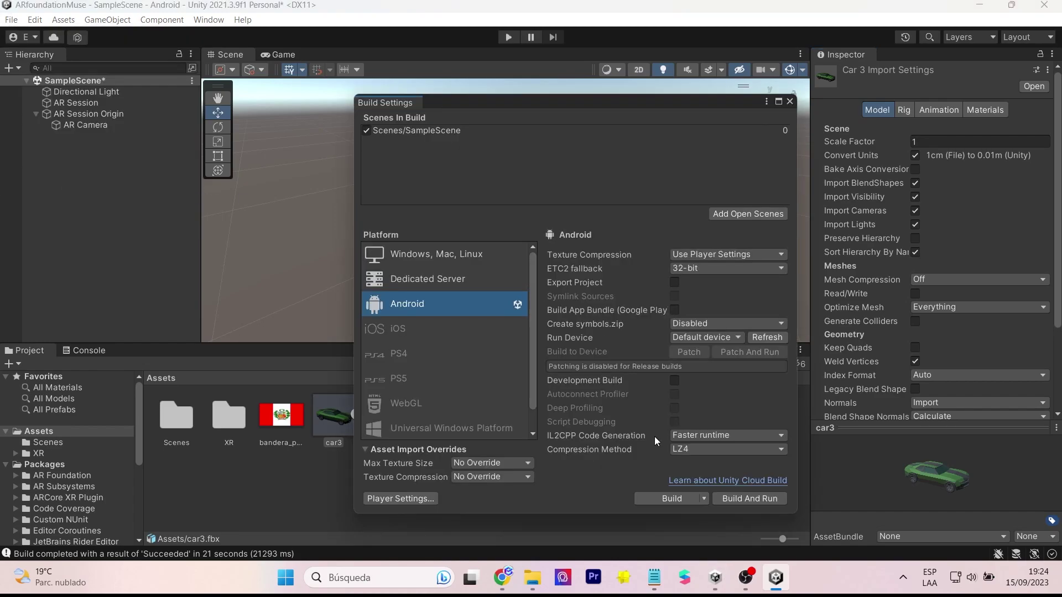
pyautogui.click(730, 499)
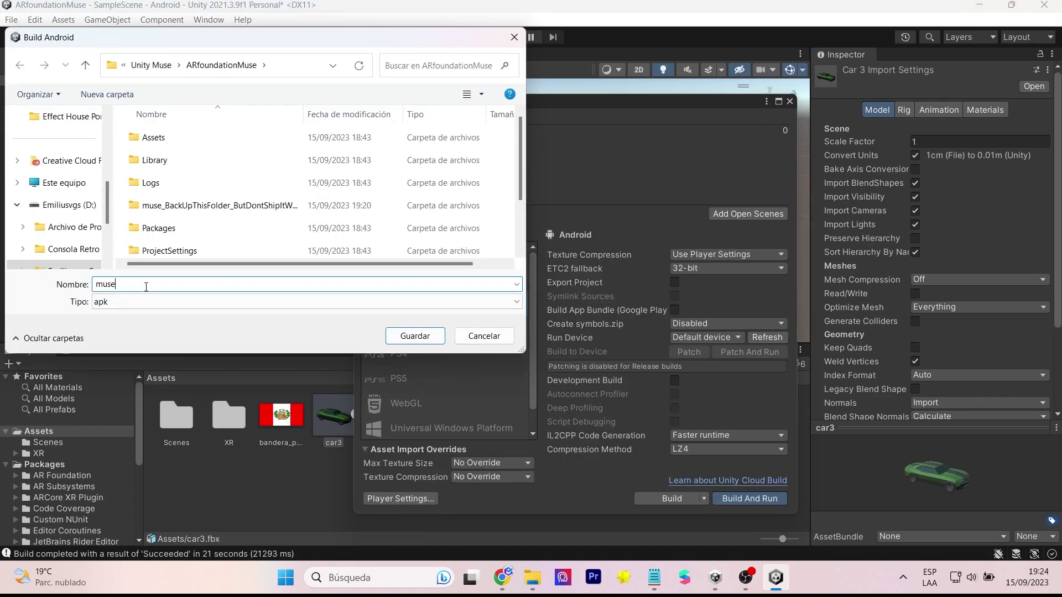
pyautogui.press('Return')
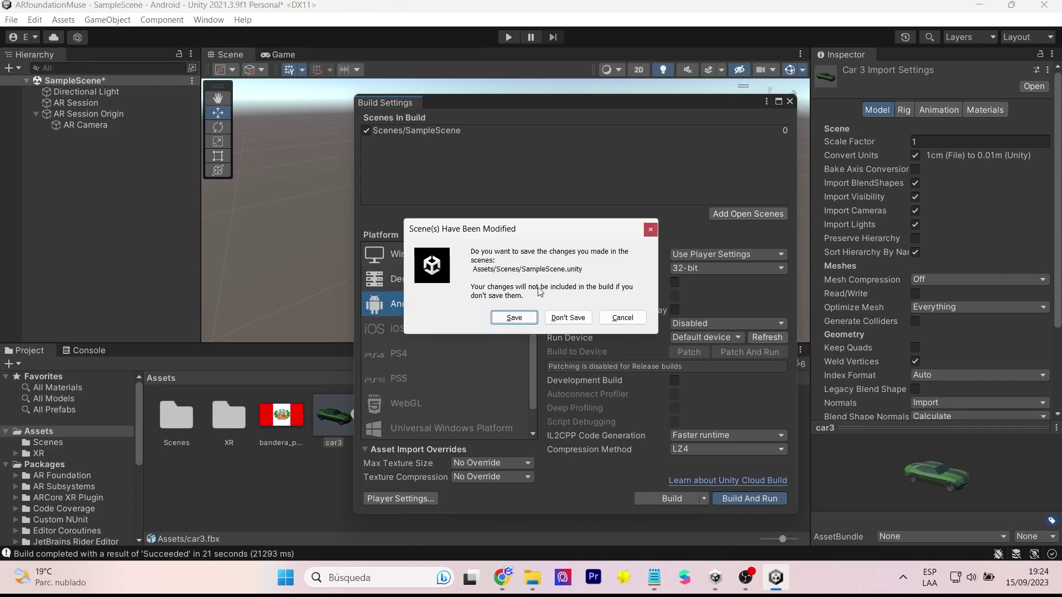
pyautogui.click(497, 319)
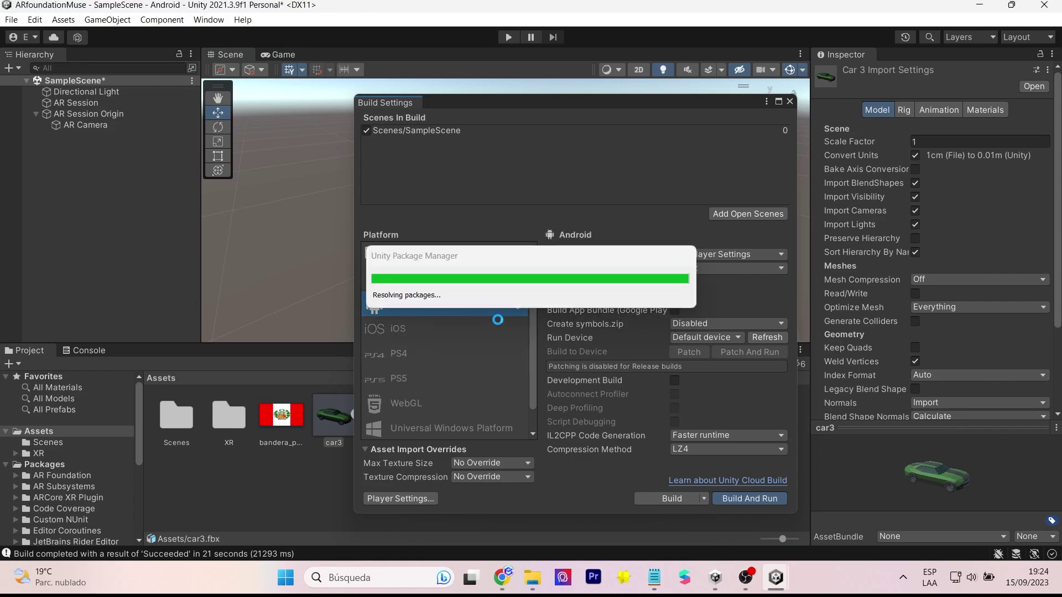